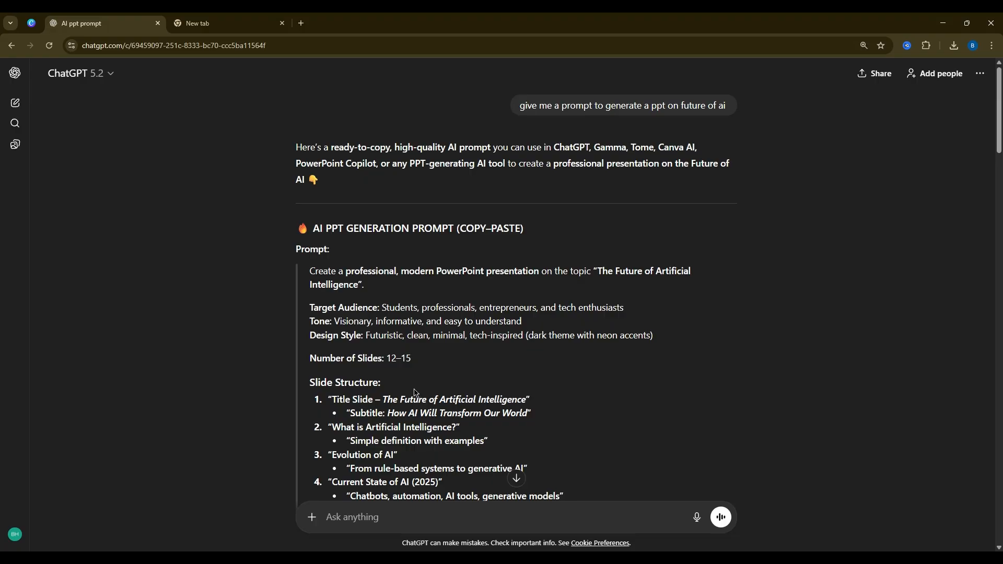
Search the web for "gamma app" and open the official gamma.app site in a new browser tab
{"action": "left_click", "coordinate": [242, 17]}
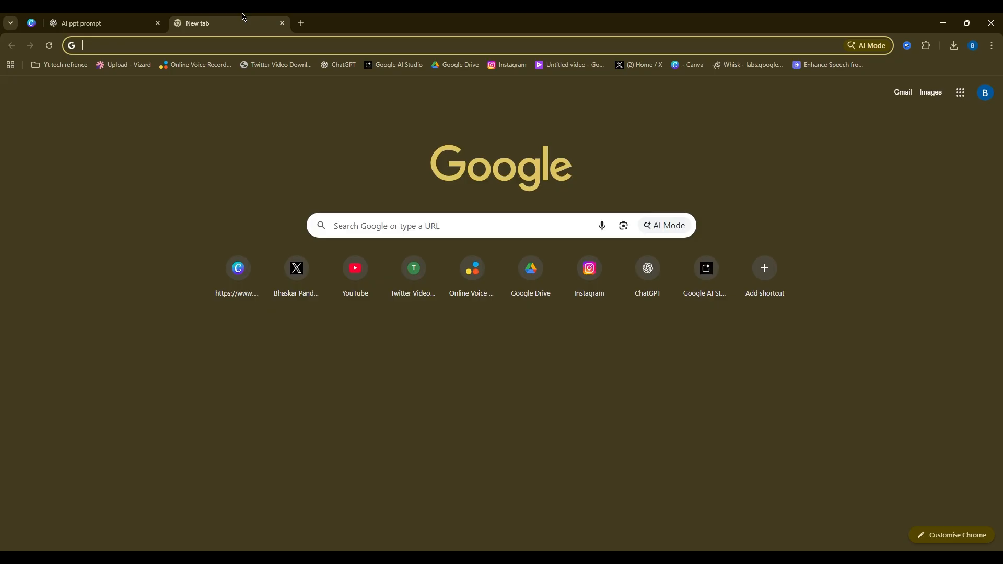
{"action": "left_click", "coordinate": [256, 47]}
{"action": "type", "text": "gamma app"}
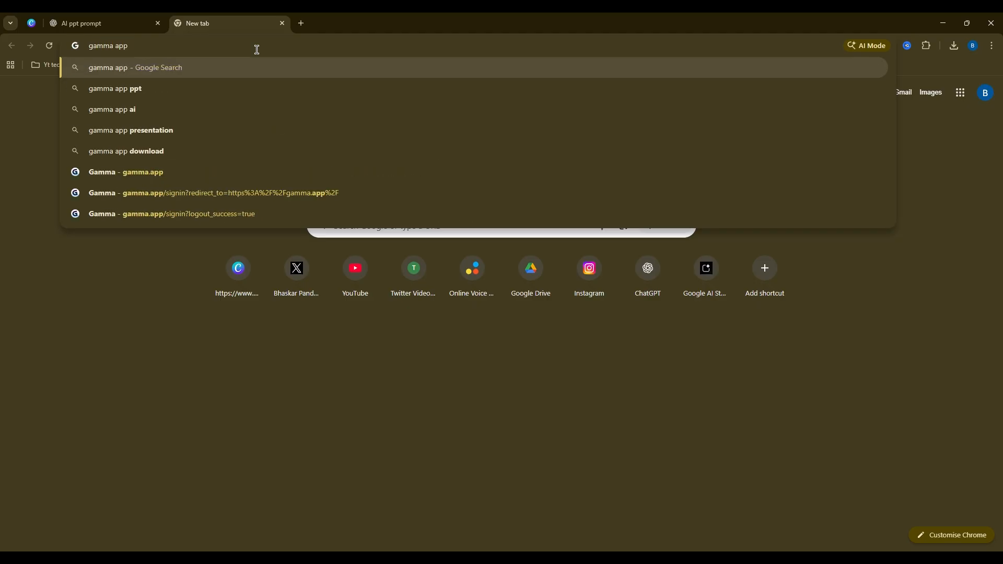
{"action": "key", "text": "Return"}
{"action": "scroll", "coordinate": [99, 245], "scroll_direction": "down", "scroll_amount": 4}
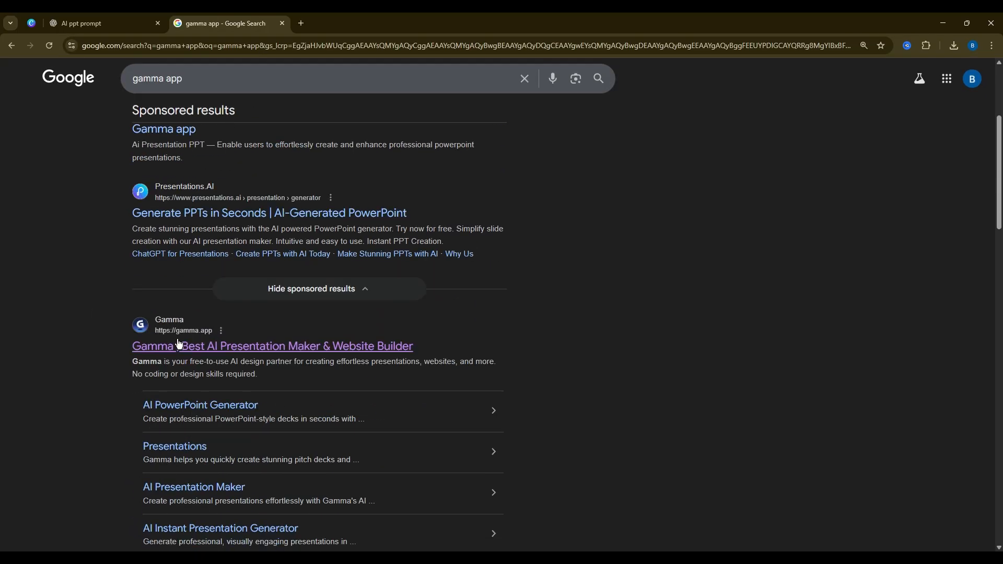
{"action": "middle_click", "coordinate": [222, 349]}
{"action": "left_click", "coordinate": [342, 18]}
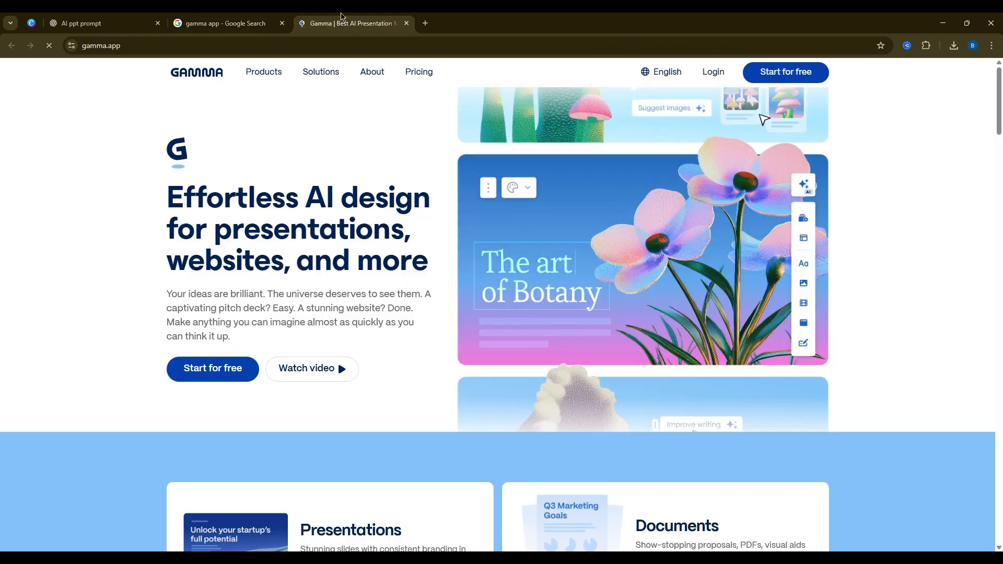
Sign up to Gamma with the Google account and start a new AI creation
{"action": "left_click", "coordinate": [233, 379]}
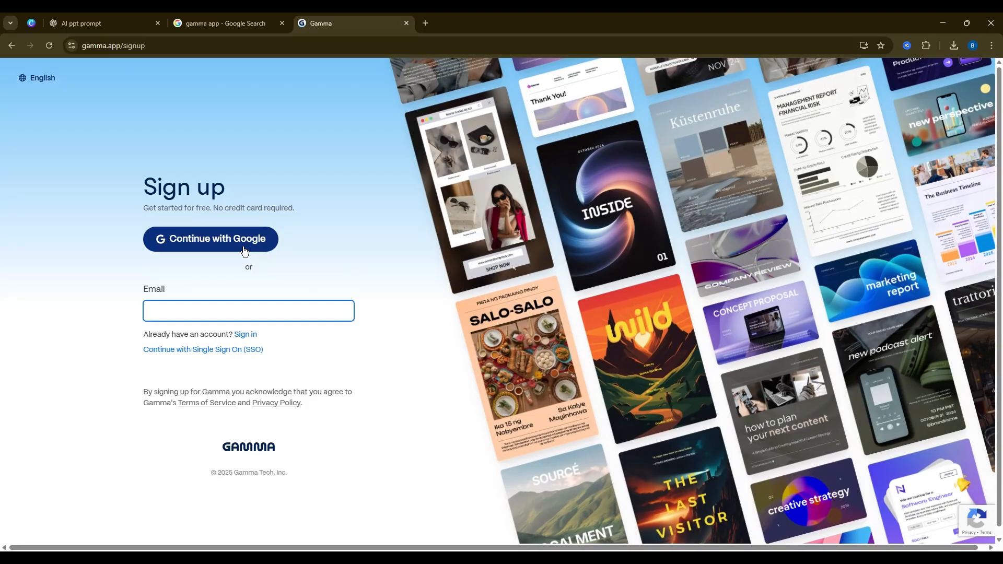
{"action": "left_click", "coordinate": [239, 247]}
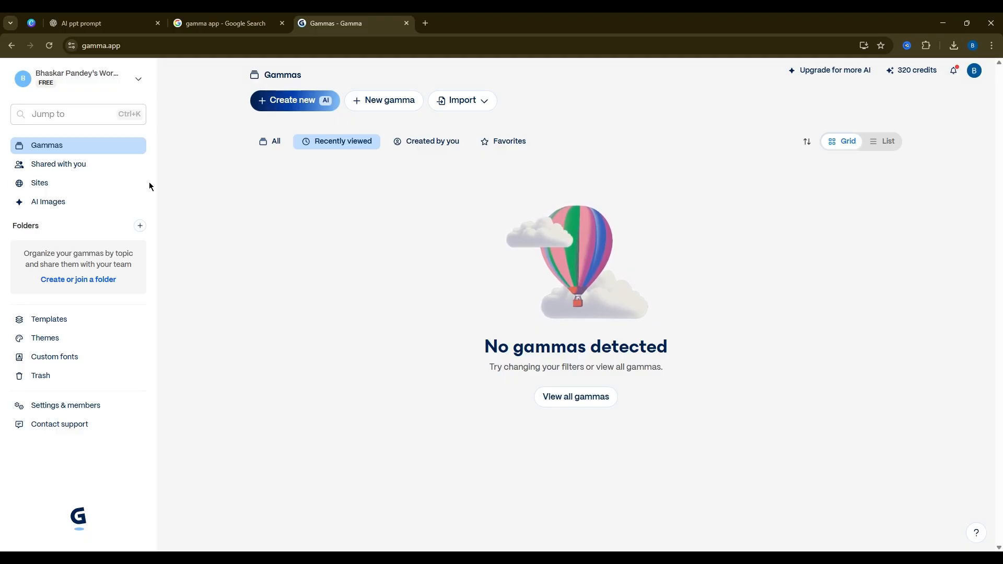
{"action": "left_click", "coordinate": [306, 103]}
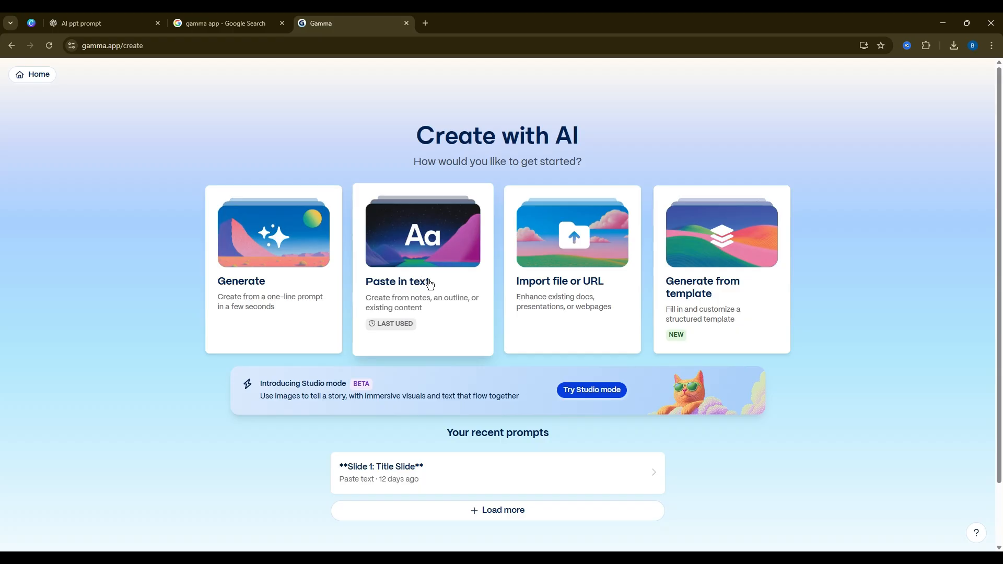
Switch to the ChatGPT conversation and copy the full presentation prompt on "The Future of Artificial Intelligence"
{"action": "left_click", "coordinate": [92, 17]}
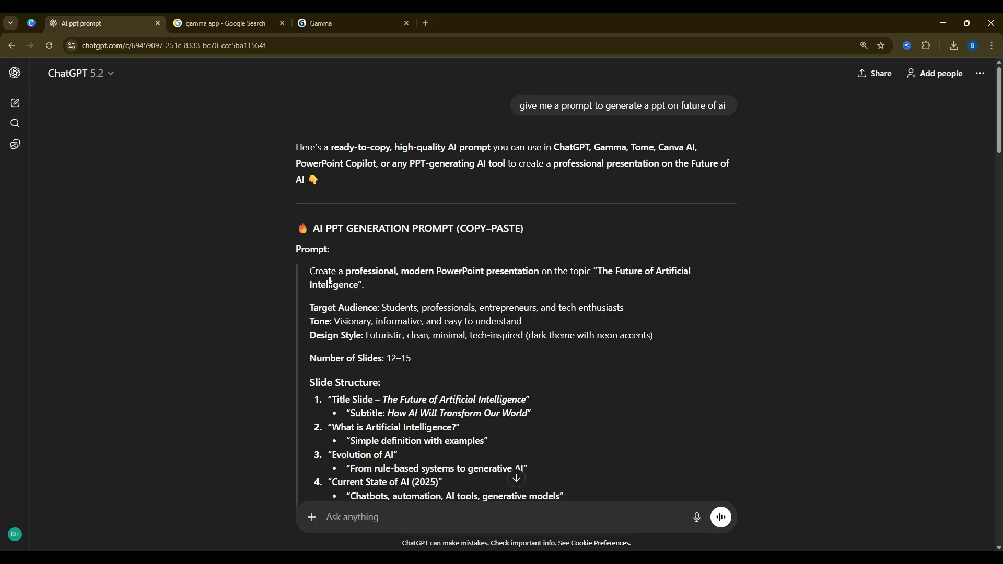
{"action": "scroll", "coordinate": [360, 329], "scroll_direction": "down", "scroll_amount": 9}
{"action": "left_click_drag", "start_coordinate": [330, 281], "coordinate": [543, 298]}
{"action": "scroll", "coordinate": [391, 358], "scroll_direction": "down", "scroll_amount": 4}
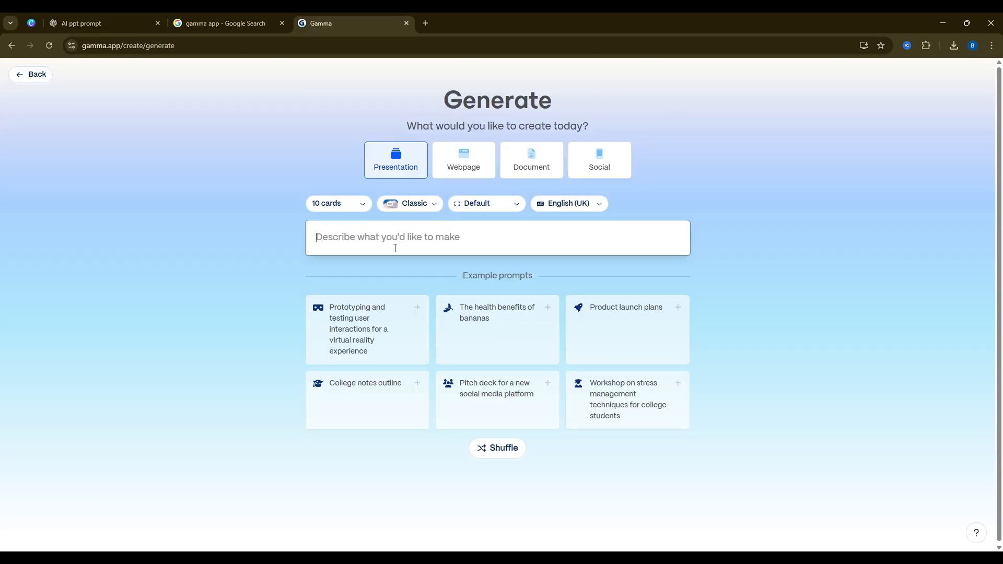
Paste the copied prompt as the description of a 10-card presentation in Gamma and continue to the prompt editor
{"action": "key", "text": "ctrl+v"}
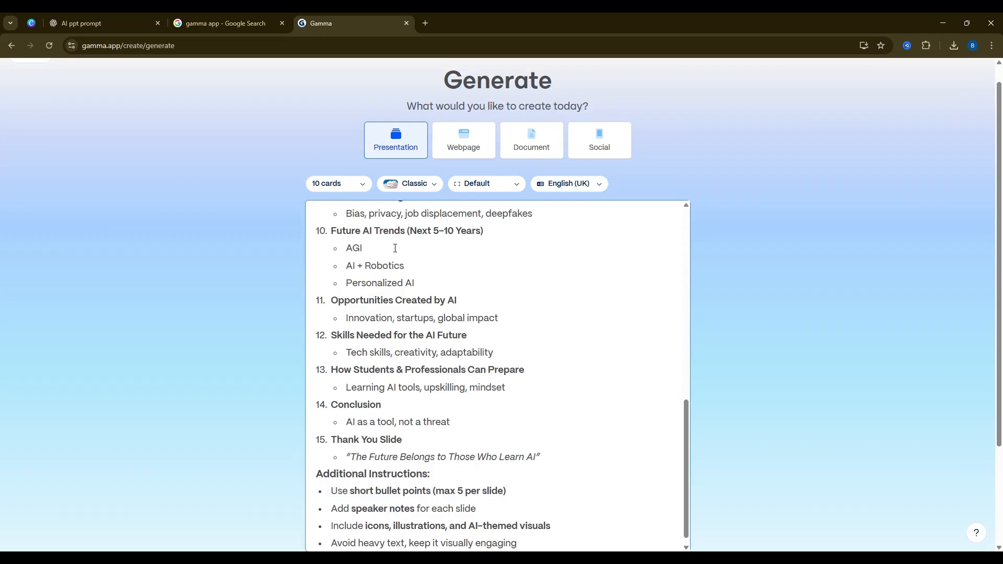
{"action": "scroll", "coordinate": [560, 357], "scroll_direction": "down", "scroll_amount": 3}
{"action": "left_click", "coordinate": [508, 455]}
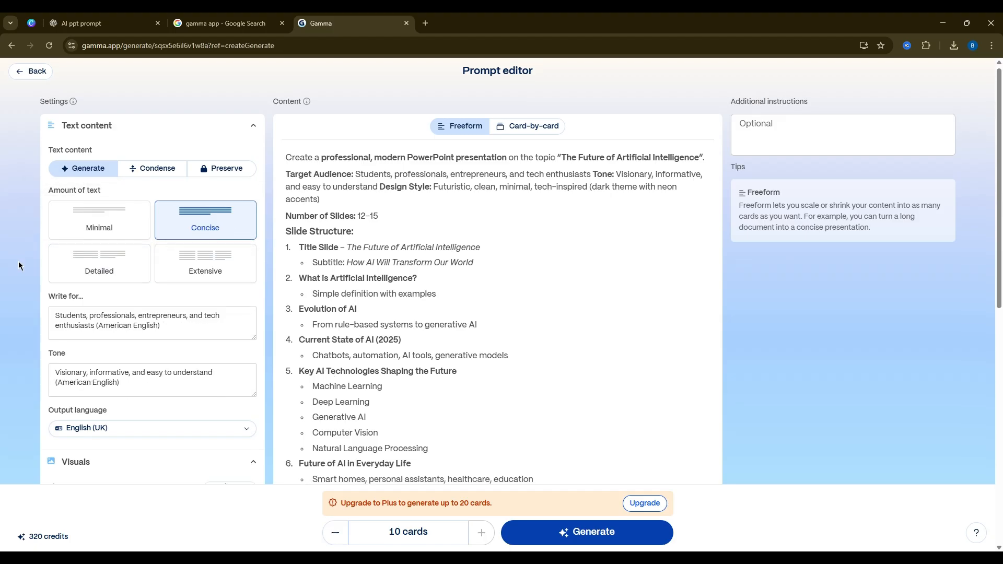
Set the amount of text to Detailed in the text content settings
{"action": "scroll", "coordinate": [308, 223], "scroll_direction": "down", "scroll_amount": 1}
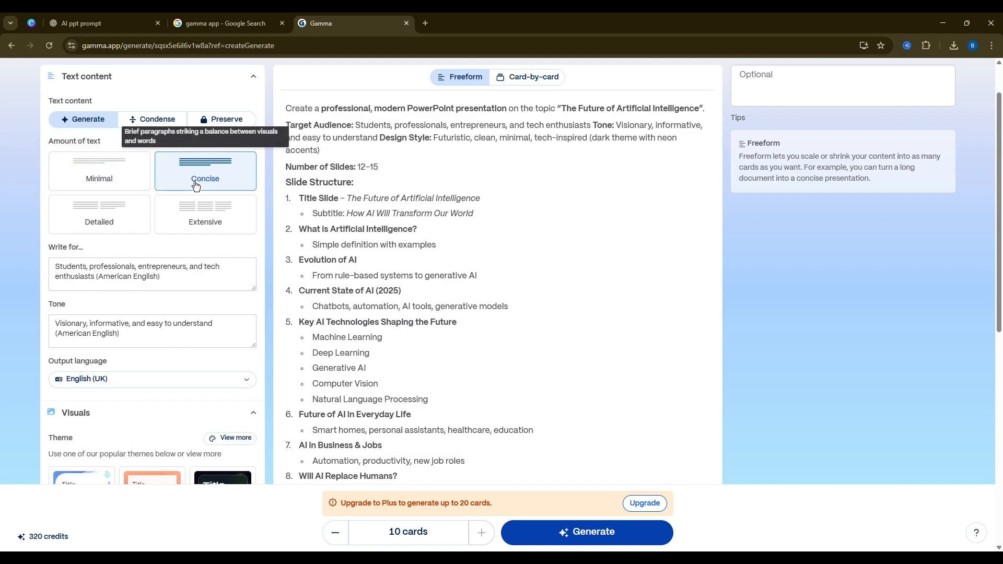
{"action": "left_click", "coordinate": [123, 222]}
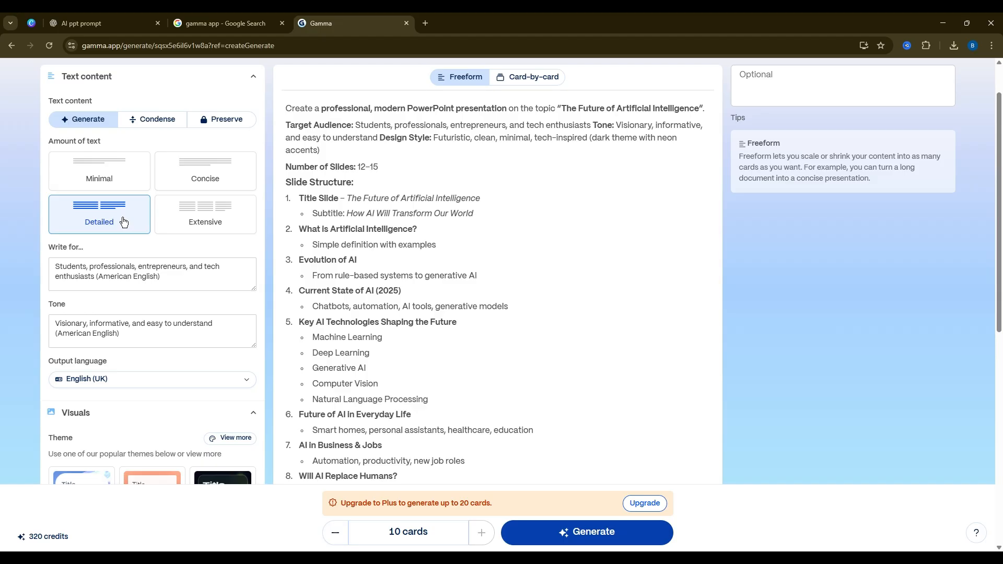
{"action": "scroll", "coordinate": [123, 223], "scroll_direction": "down", "scroll_amount": 2}
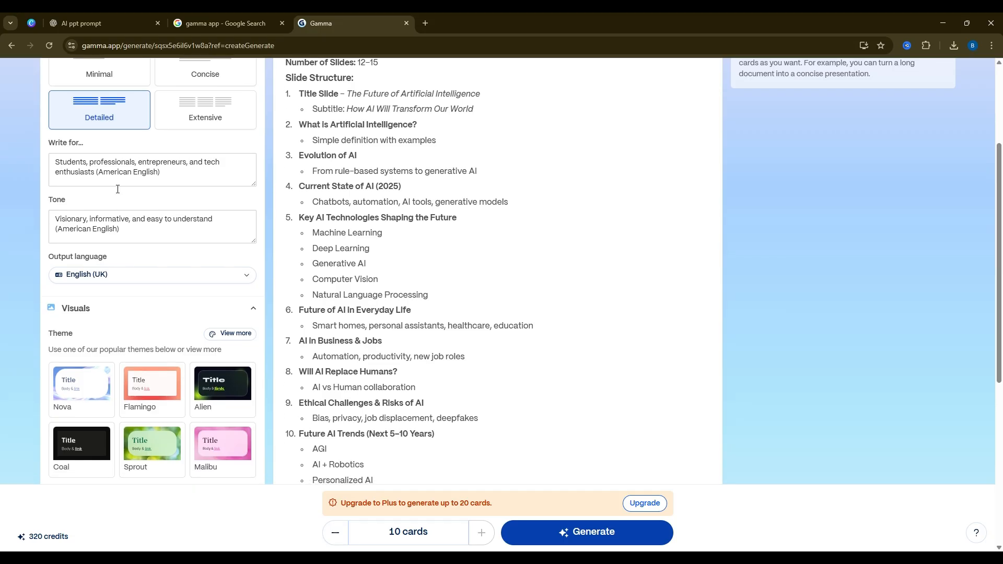
{"action": "left_click", "coordinate": [187, 178]}
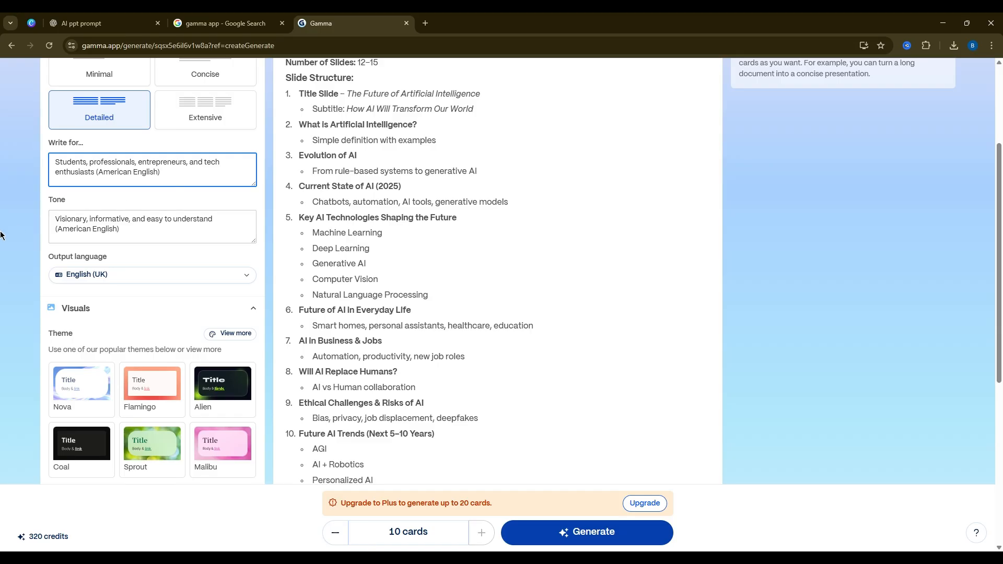
Apply the Sprout theme to the presentation and choose AI images as the image source
{"action": "scroll", "coordinate": [152, 184], "scroll_direction": "down", "scroll_amount": 2}
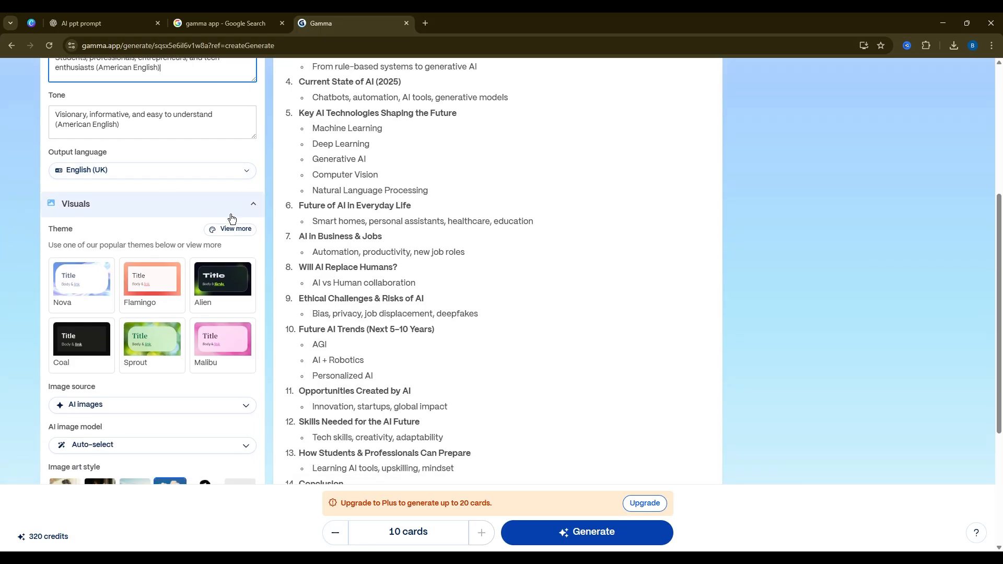
{"action": "scroll", "coordinate": [232, 218], "scroll_direction": "down", "scroll_amount": 1}
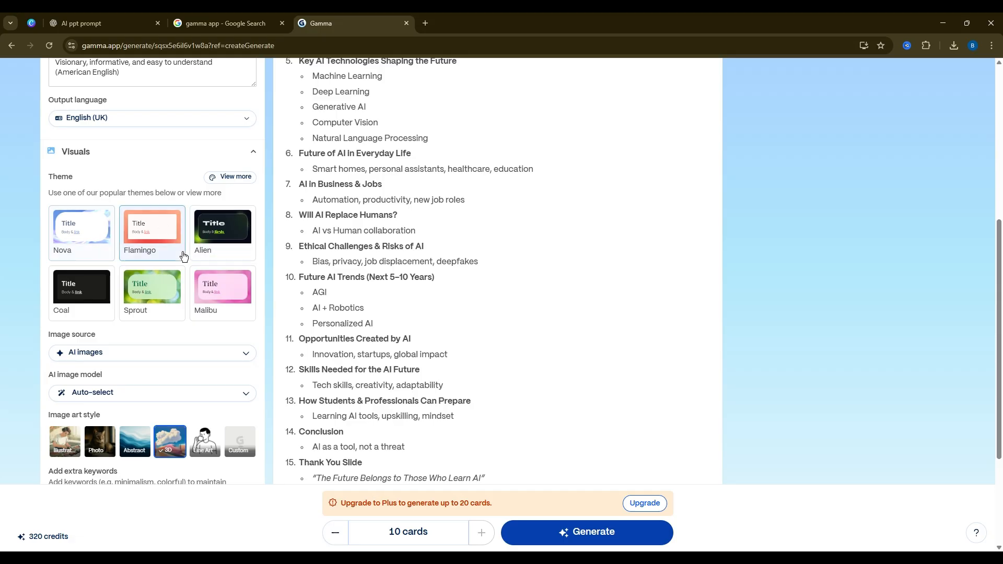
{"action": "left_click", "coordinate": [151, 290]}
{"action": "scroll", "coordinate": [149, 275], "scroll_direction": "down", "scroll_amount": 1}
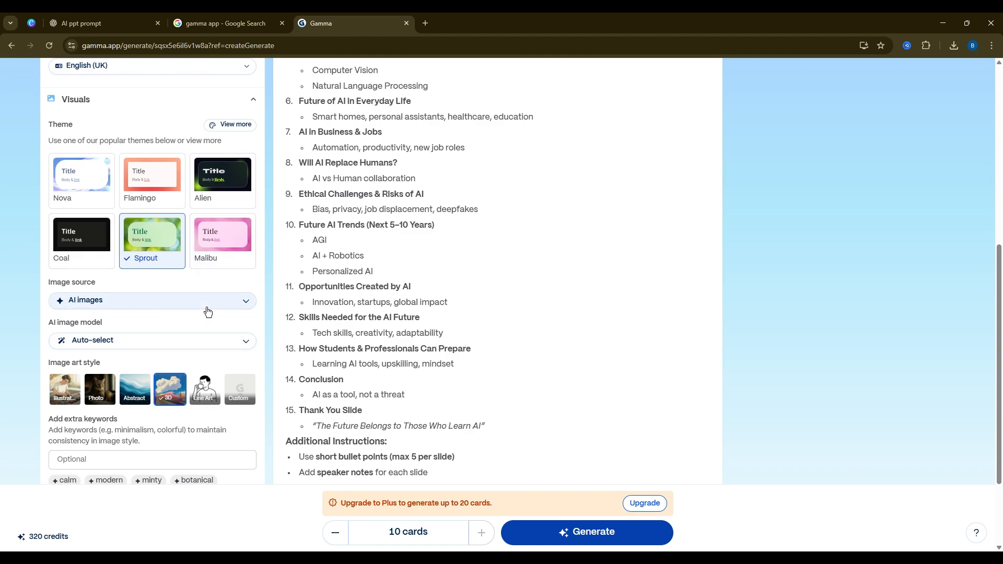
{"action": "left_click", "coordinate": [207, 308]}
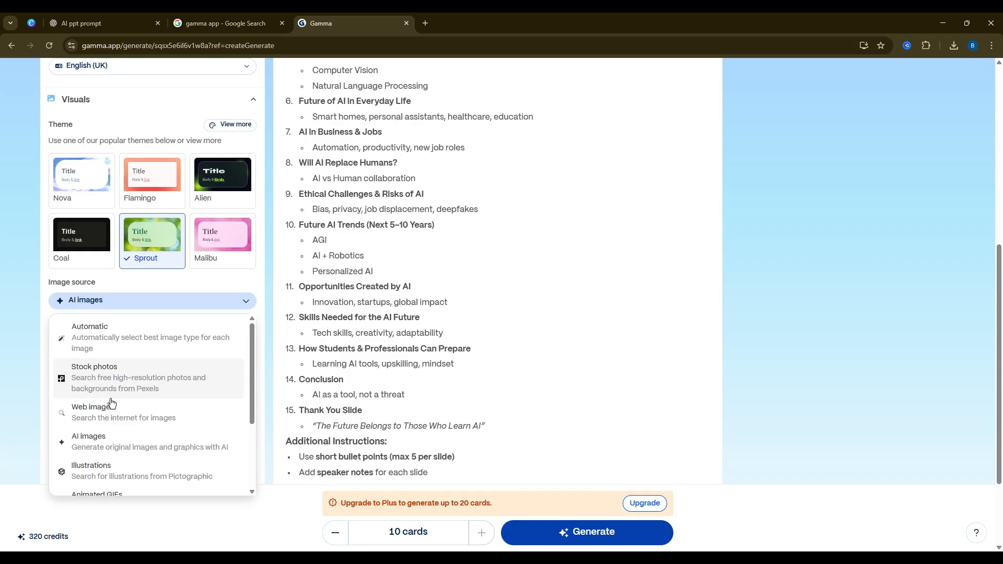
{"action": "left_click", "coordinate": [119, 445]}
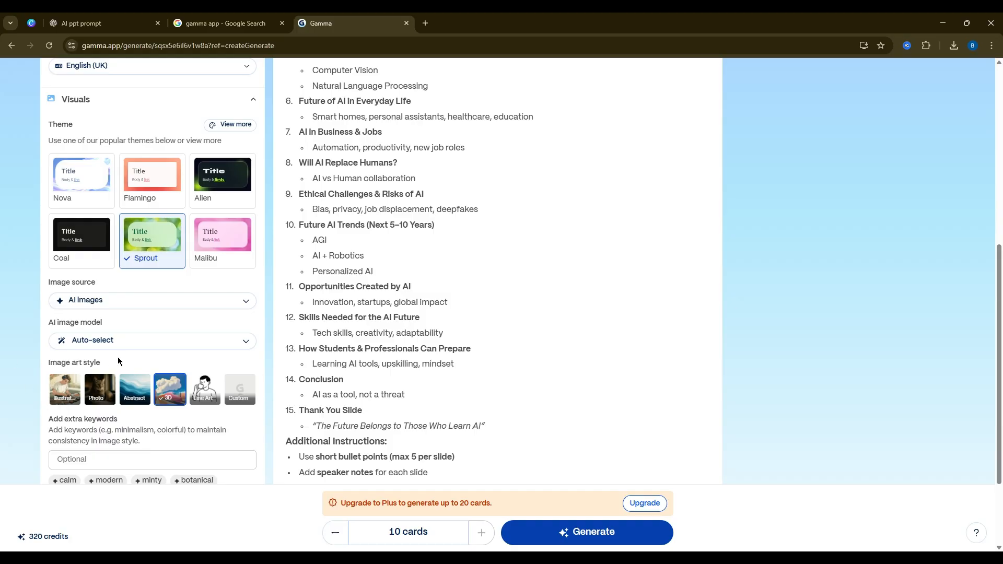
Set the format to Presentation with the Traditional 16:9 card size
{"action": "scroll", "coordinate": [137, 406], "scroll_direction": "down", "scroll_amount": 2}
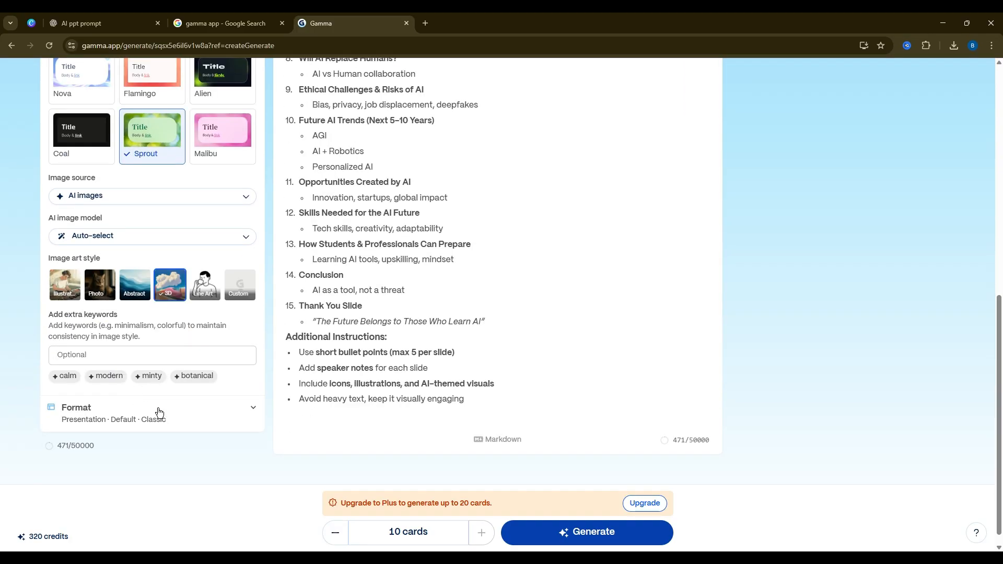
{"action": "left_click", "coordinate": [238, 420]}
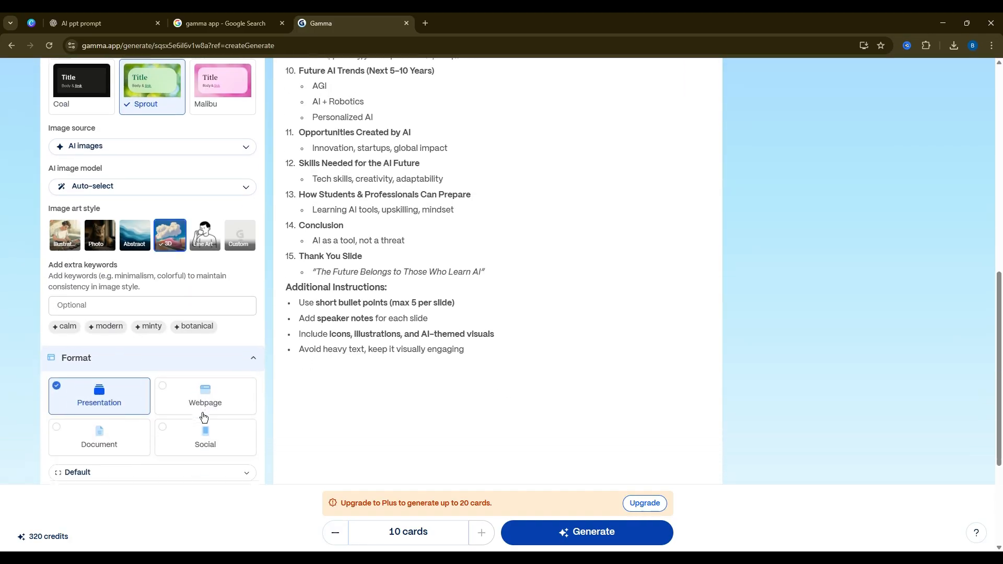
{"action": "scroll", "coordinate": [141, 393], "scroll_direction": "down", "scroll_amount": 1}
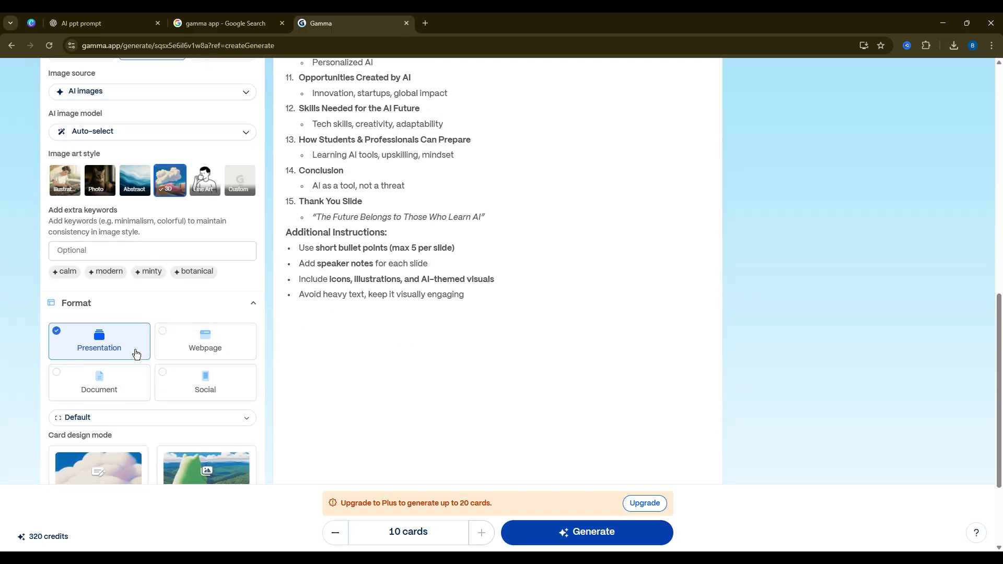
{"action": "left_click", "coordinate": [136, 354]}
{"action": "scroll", "coordinate": [131, 357], "scroll_direction": "down", "scroll_amount": 1}
{"action": "left_click", "coordinate": [137, 370]}
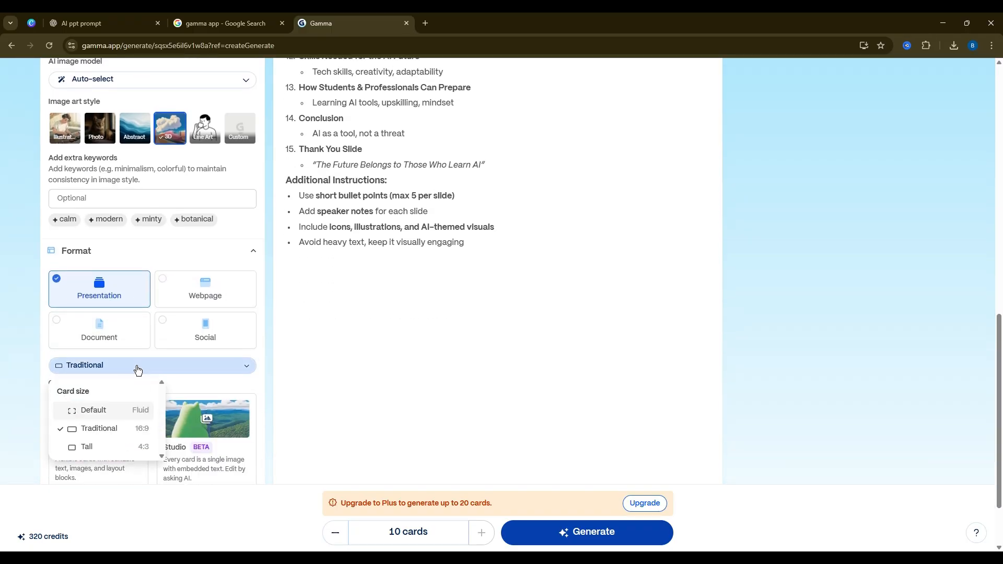
{"action": "left_click", "coordinate": [116, 431]}
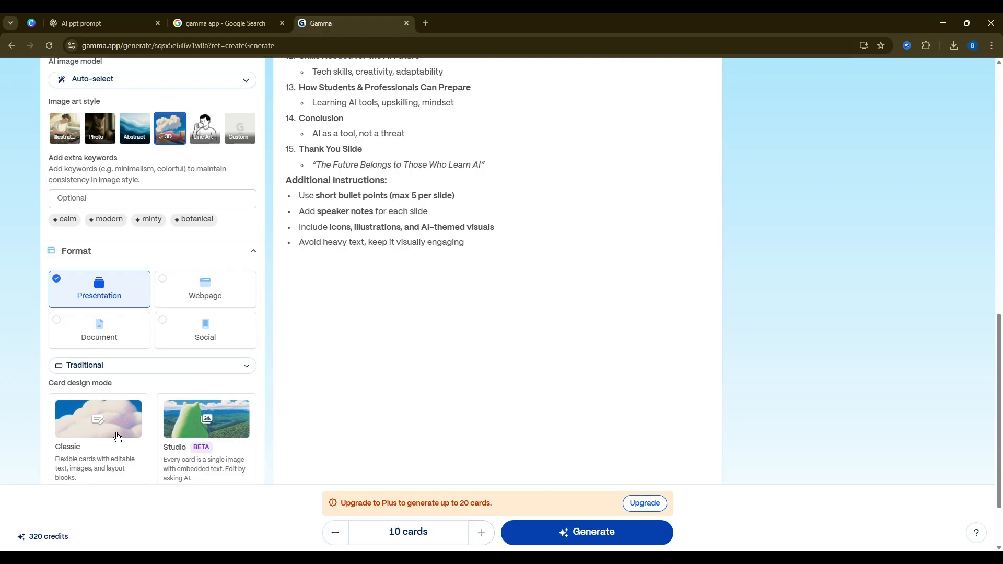
Review the prompt and settings, and generate the 10-card presentation
{"action": "scroll", "coordinate": [117, 437], "scroll_direction": "up", "scroll_amount": 9}
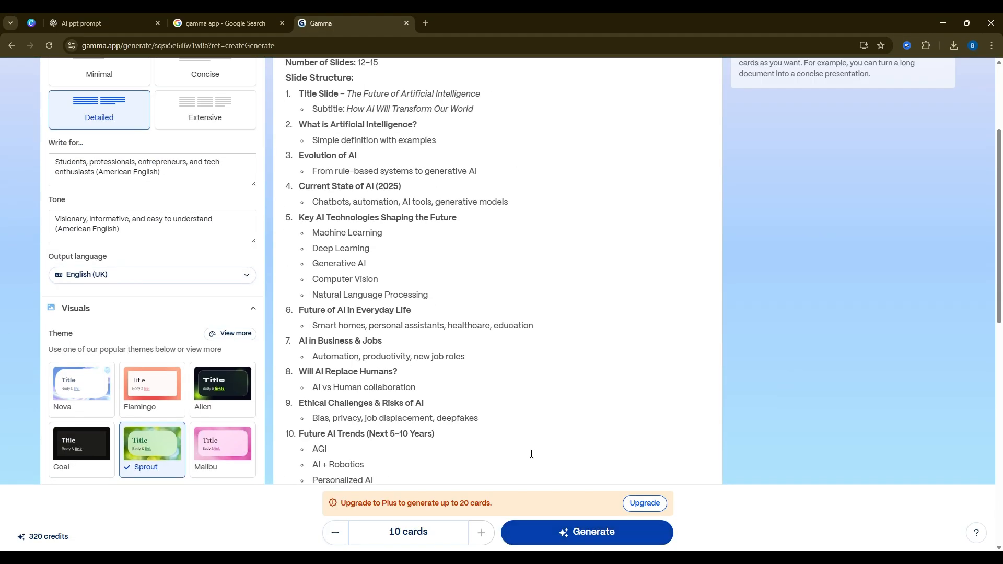
{"action": "scroll", "coordinate": [531, 454], "scroll_direction": "down", "scroll_amount": 5}
{"action": "scroll", "coordinate": [420, 409], "scroll_direction": "up", "scroll_amount": 4}
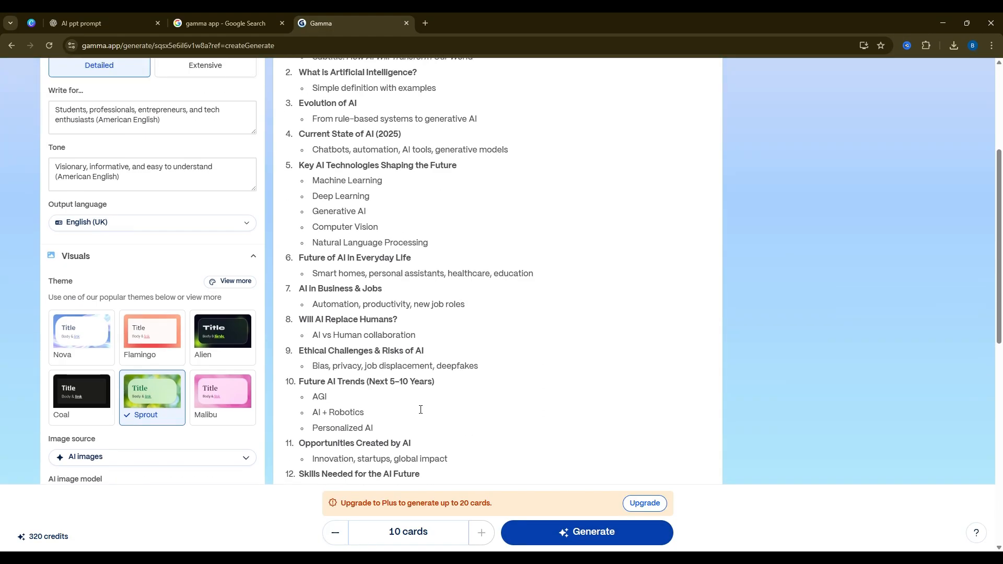
{"action": "scroll", "coordinate": [420, 410], "scroll_direction": "up", "scroll_amount": 4}
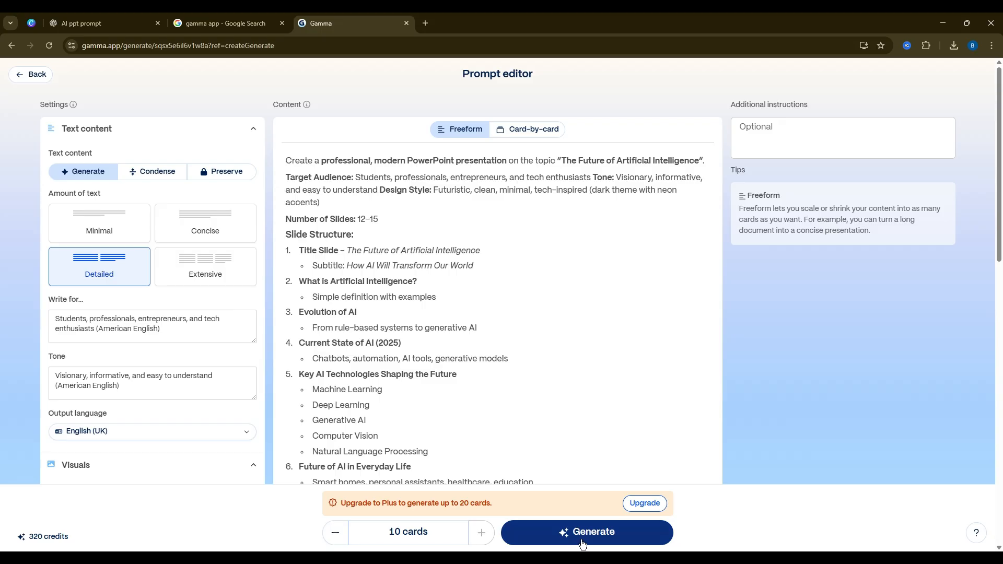
{"action": "left_click", "coordinate": [582, 544]}
Look through the generated slides from the title card to "Will AI Replace Humans?", checking their text, layout and images
{"action": "scroll", "coordinate": [486, 376], "scroll_direction": "down", "scroll_amount": 5}
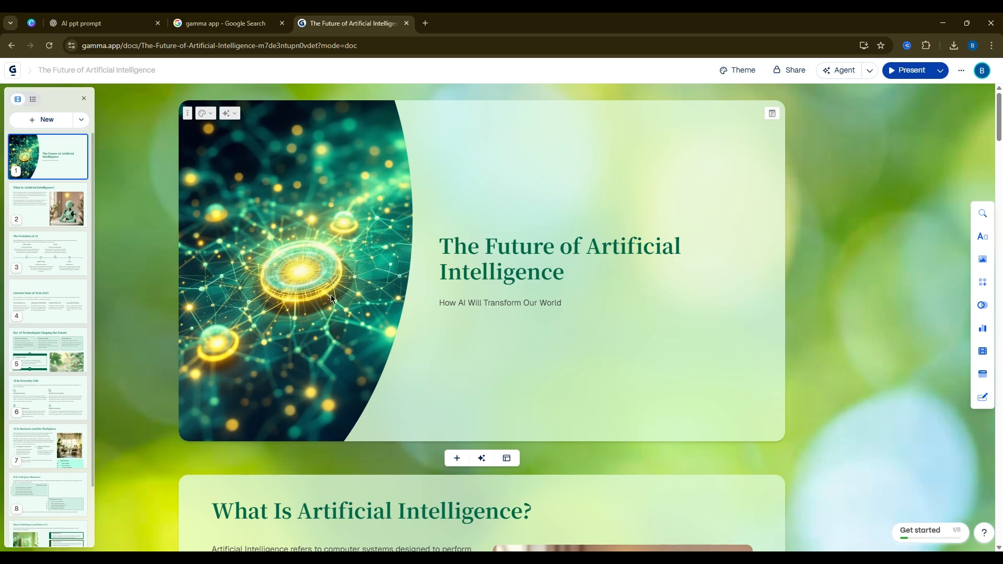
{"action": "scroll", "coordinate": [330, 295], "scroll_direction": "down", "scroll_amount": 5}
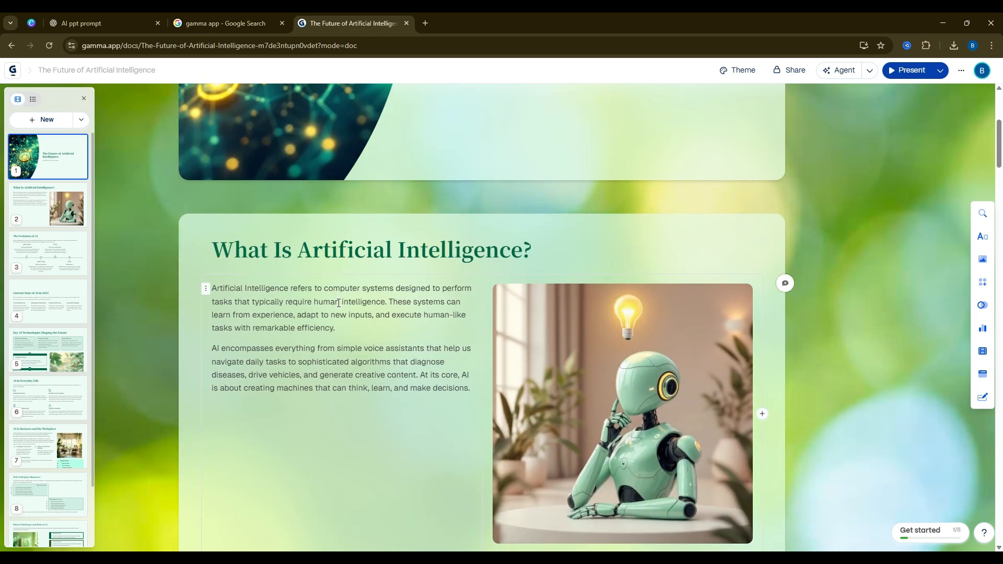
{"action": "scroll", "coordinate": [338, 303], "scroll_direction": "up", "scroll_amount": 4}
{"action": "scroll", "coordinate": [506, 318], "scroll_direction": "down", "scroll_amount": 2}
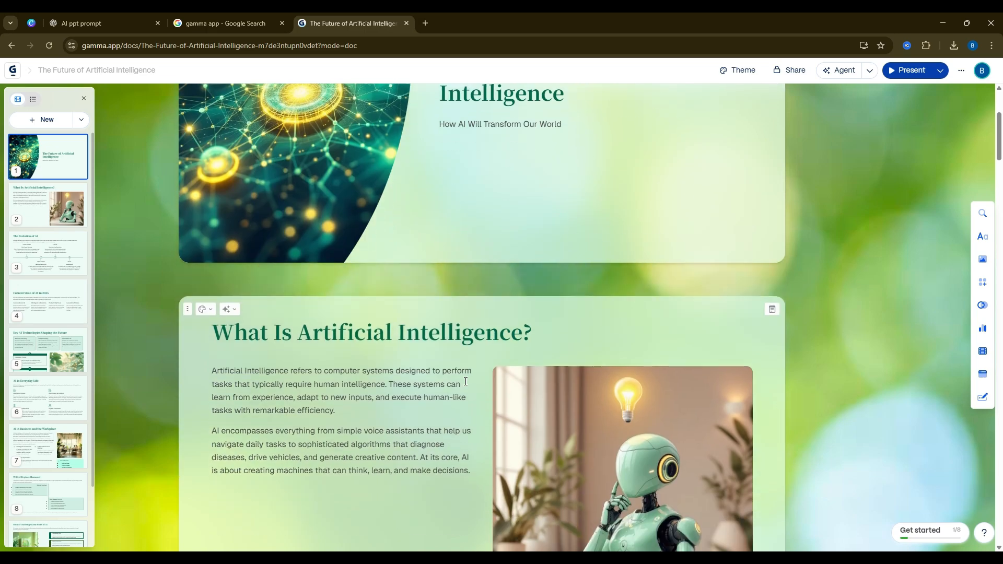
{"action": "scroll", "coordinate": [466, 381], "scroll_direction": "down", "scroll_amount": 14}
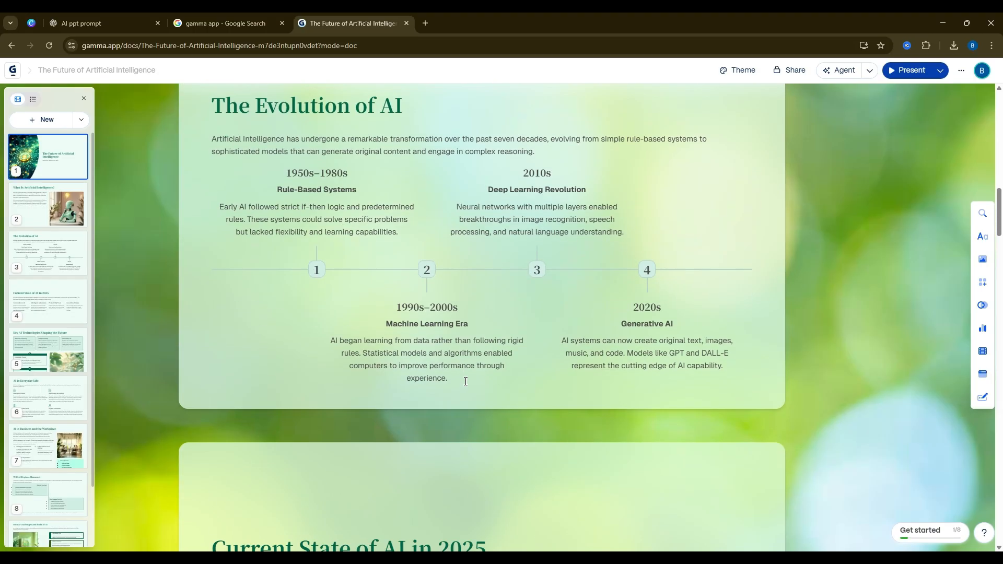
{"action": "scroll", "coordinate": [465, 382], "scroll_direction": "up", "scroll_amount": 3}
{"action": "scroll", "coordinate": [465, 381], "scroll_direction": "down", "scroll_amount": 13}
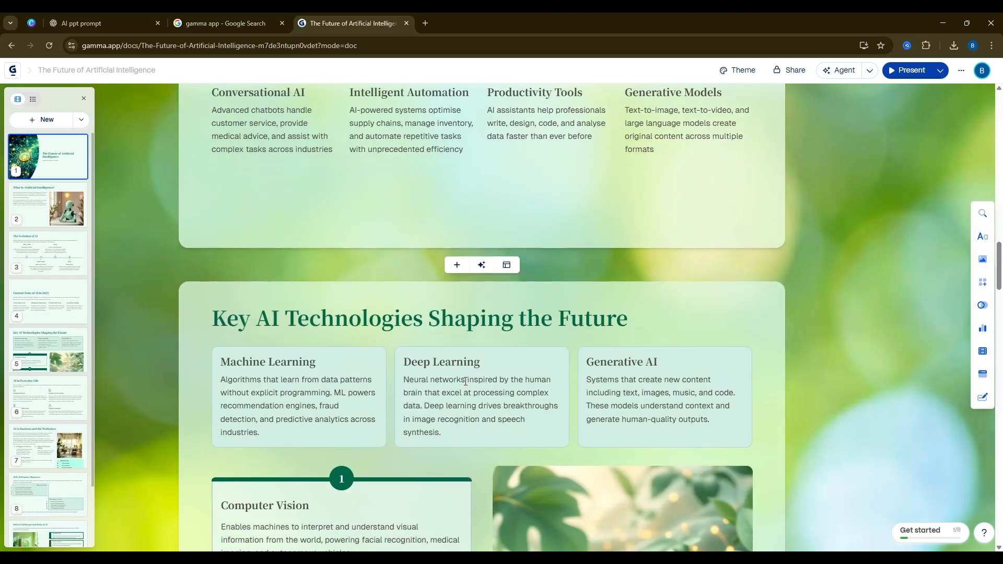
{"action": "scroll", "coordinate": [465, 382], "scroll_direction": "down", "scroll_amount": 20}
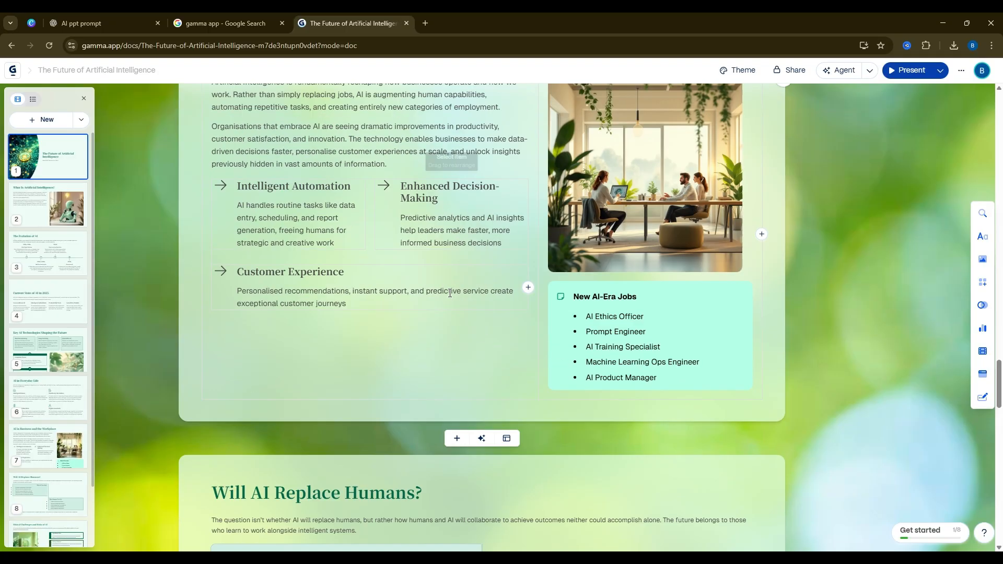
{"action": "scroll", "coordinate": [450, 293], "scroll_direction": "up", "scroll_amount": 2}
{"action": "scroll", "coordinate": [543, 381], "scroll_direction": "down", "scroll_amount": 7}
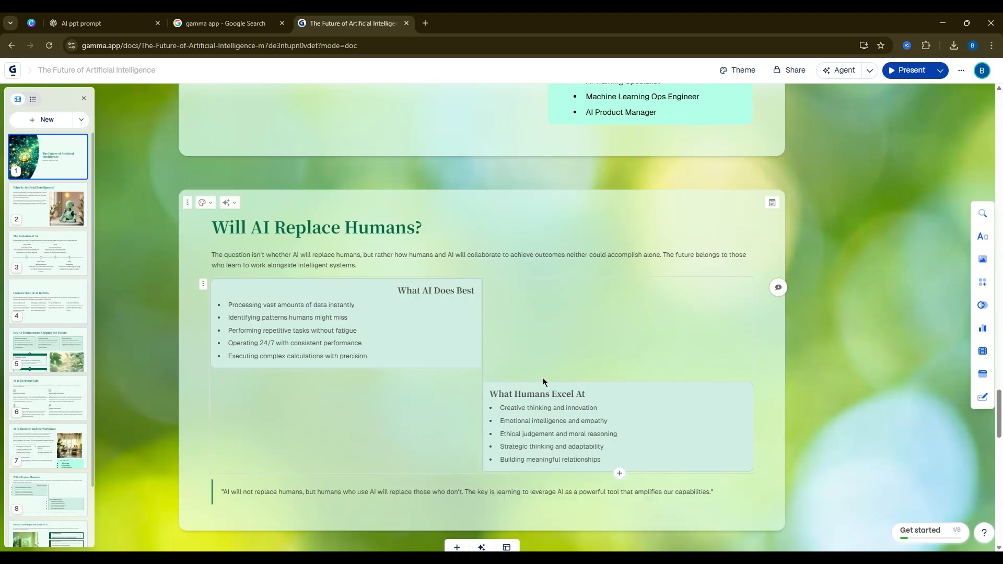
Look through the remaining slides on ethical challenges and preparing for an AI-powered future, and glance back over the earlier ones
{"action": "scroll", "coordinate": [390, 349], "scroll_direction": "down", "scroll_amount": 10}
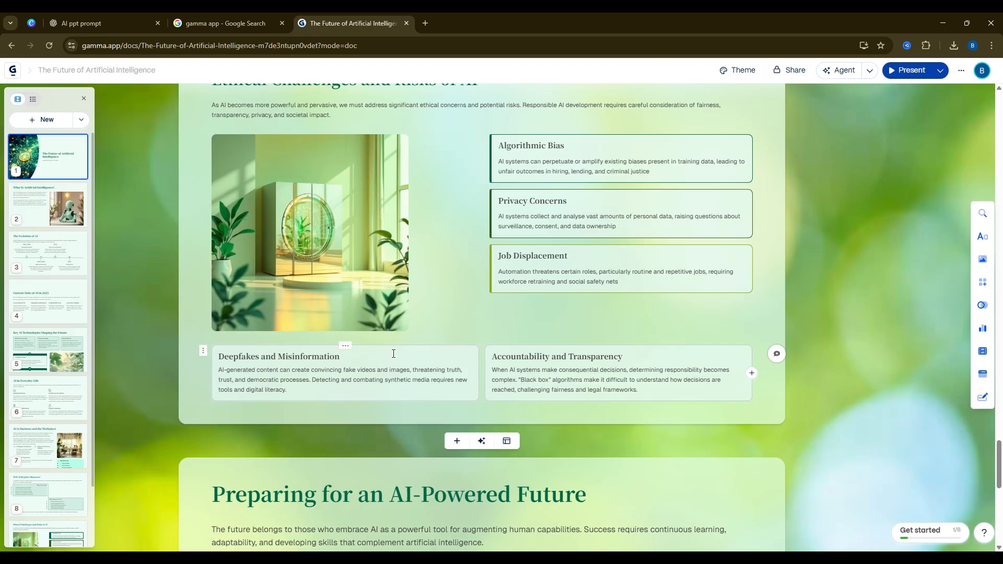
{"action": "scroll", "coordinate": [396, 352], "scroll_direction": "down", "scroll_amount": 8}
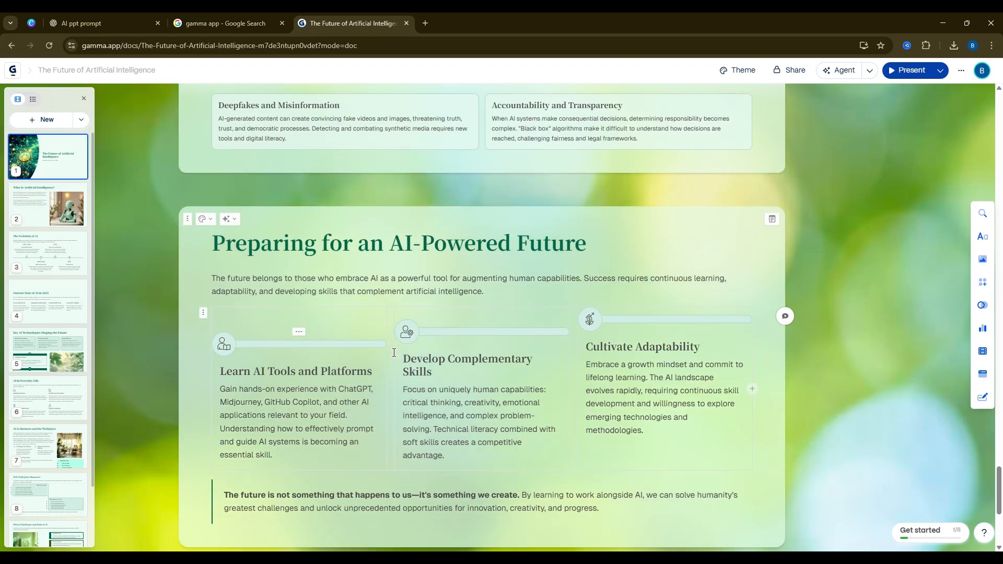
{"action": "scroll", "coordinate": [409, 351], "scroll_direction": "up", "scroll_amount": 5}
{"action": "scroll", "coordinate": [409, 350], "scroll_direction": "up", "scroll_amount": 15}
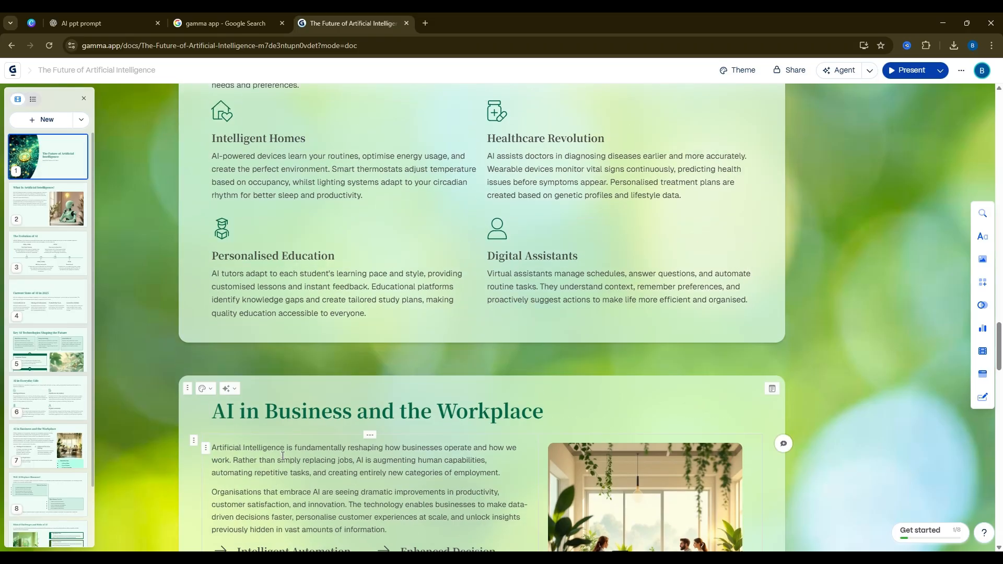
Examine the presentation's sharing and export options, including PDF, PowerPoint, Google Slides and PNG, and close them
{"action": "left_click", "coordinate": [804, 76]}
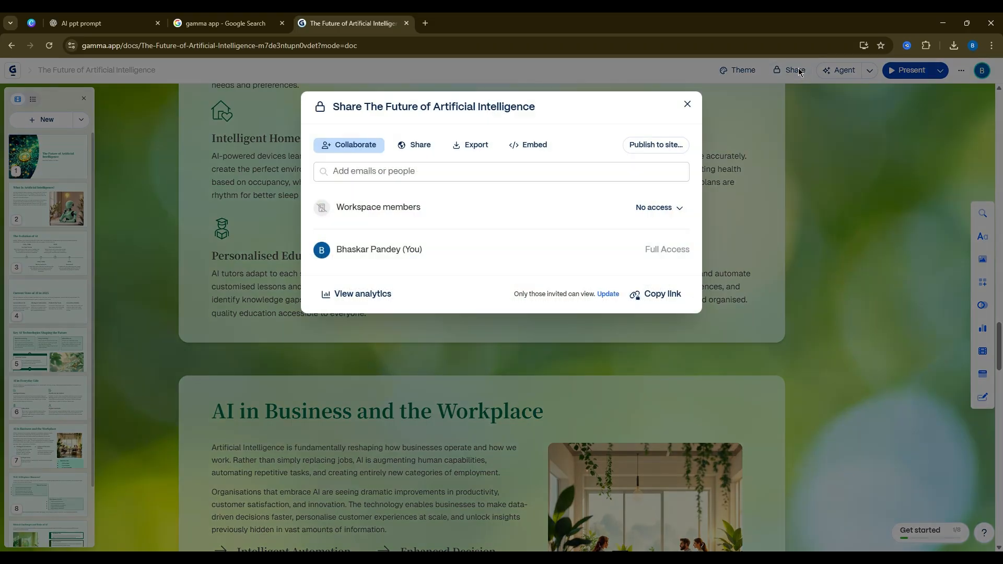
{"action": "left_click", "coordinate": [486, 154]}
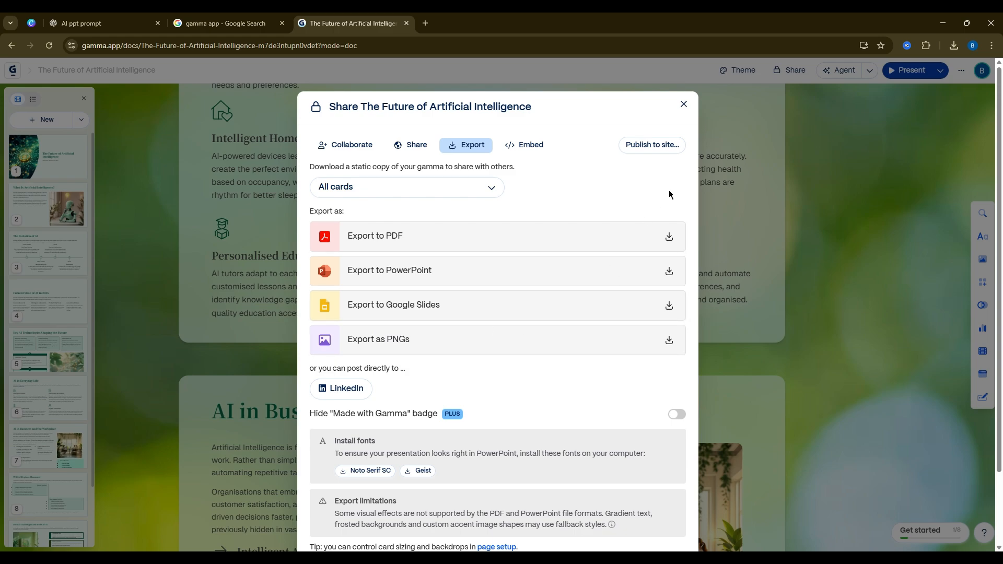
{"action": "left_click", "coordinate": [683, 104]}
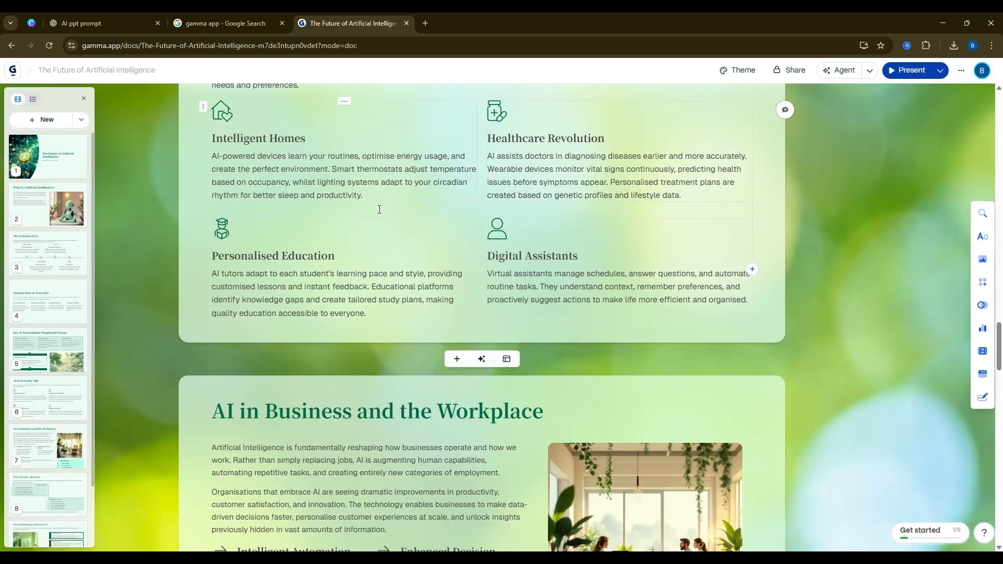
Leave the generated presentation and its prompt editor, returning to the Create with AI start page
{"action": "left_click", "coordinate": [12, 46]}
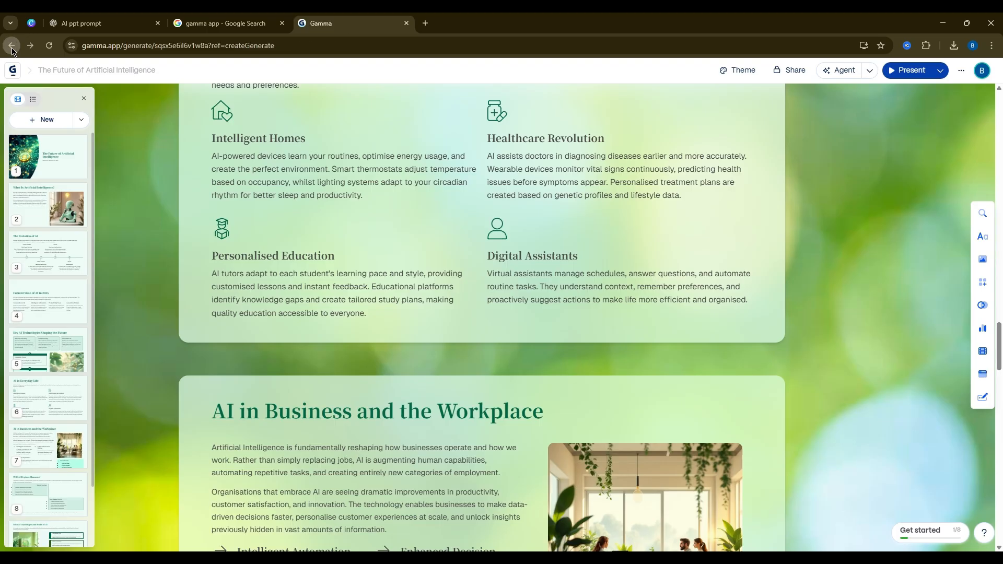
{"action": "left_click", "coordinate": [12, 46]}
{"action": "left_click", "coordinate": [32, 75]}
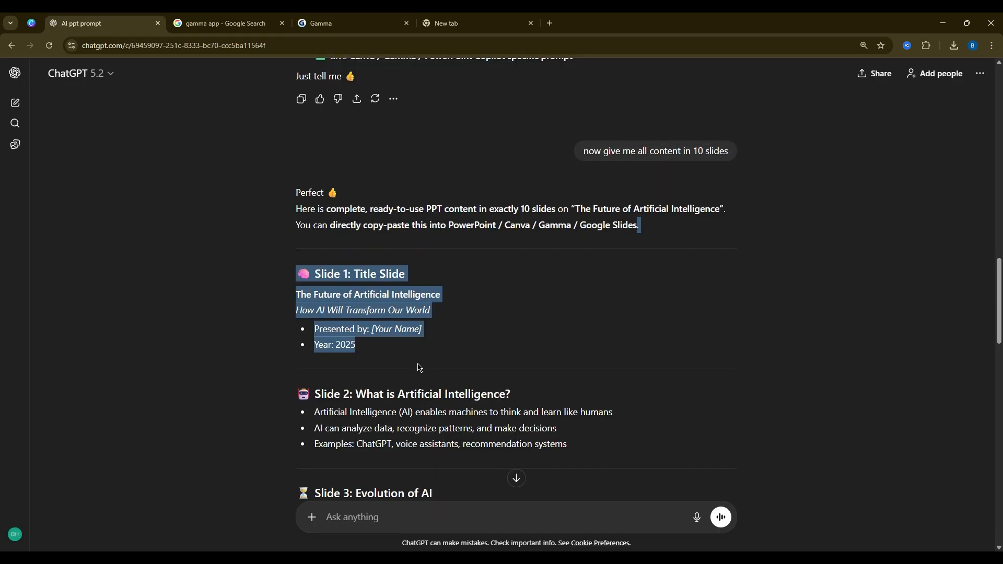
In the ChatGPT conversation, select and copy the full ten-slide content from the title slide to the conclusion
{"action": "scroll", "coordinate": [416, 365], "scroll_direction": "down", "scroll_amount": 5}
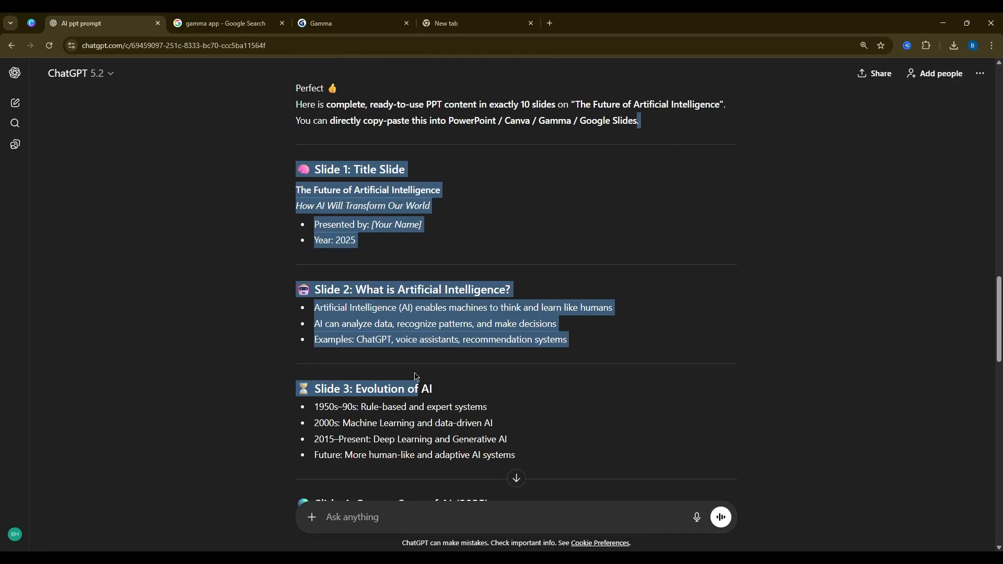
{"action": "scroll", "coordinate": [311, 344], "scroll_direction": "up", "scroll_amount": 3}
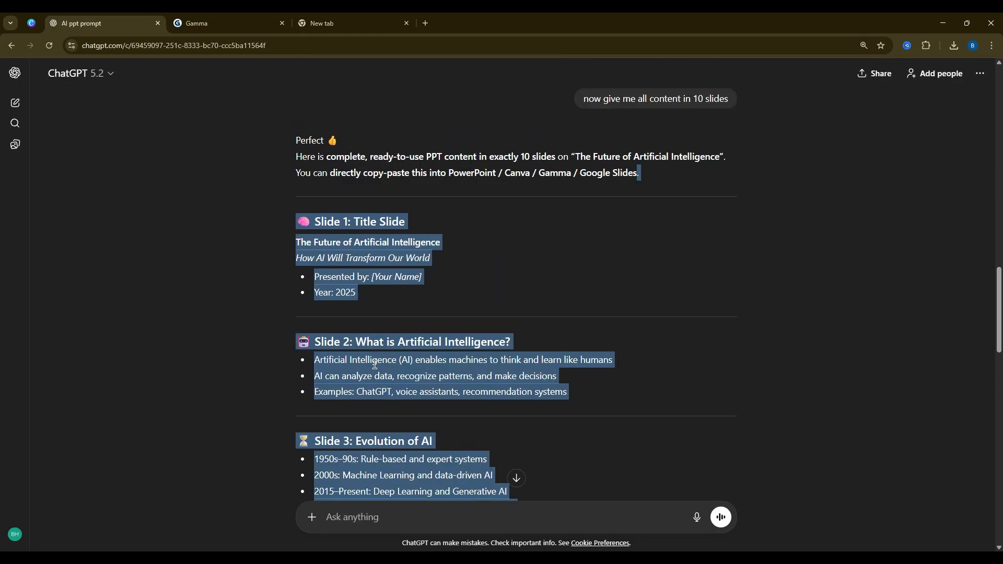
{"action": "left_click_drag", "start_coordinate": [375, 364], "coordinate": [457, 244]}
{"action": "scroll", "coordinate": [515, 480], "scroll_direction": "down", "scroll_amount": 15}
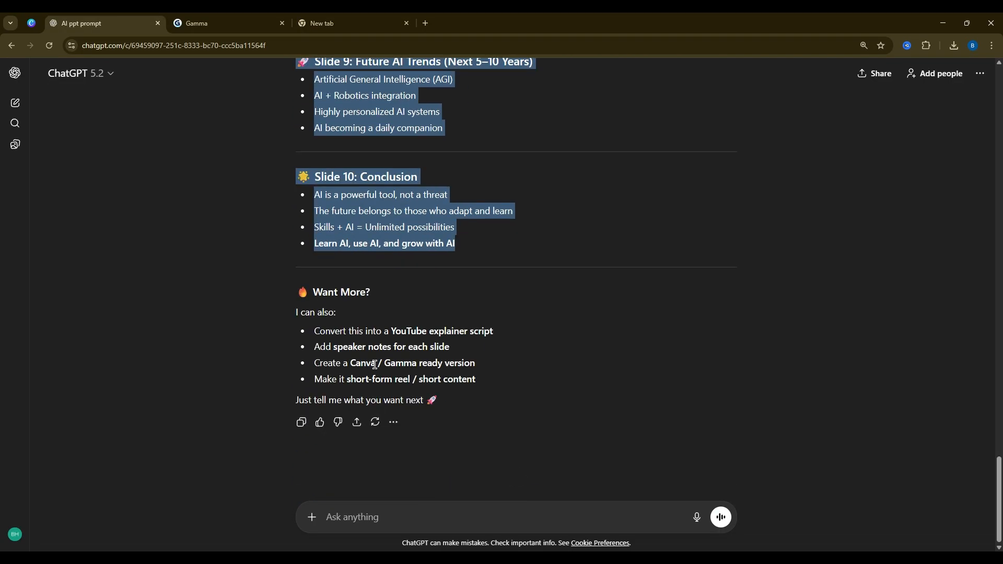
Switch to Gamma and paste the copied ten-slide content as the source text for a new presentation
{"action": "left_click", "coordinate": [238, 17]}
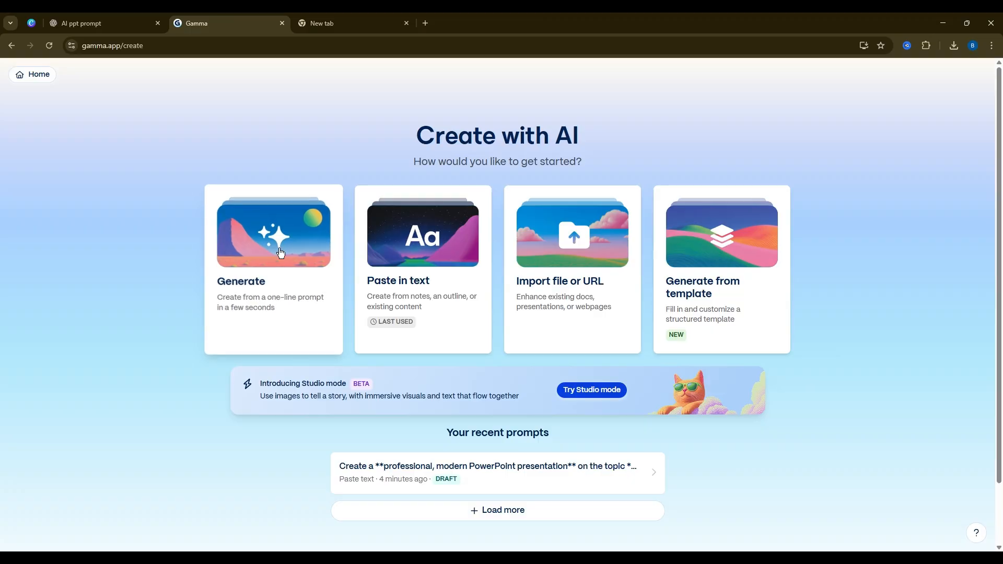
{"action": "left_click", "coordinate": [438, 280]}
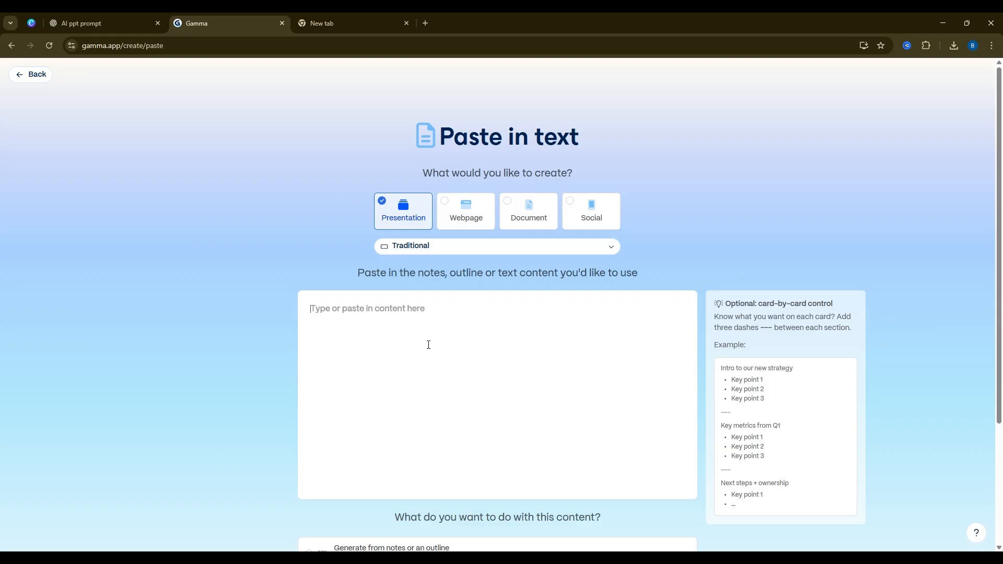
{"action": "key", "text": "ctrl+v"}
Choose to preserve the exact pasted text and continue to the prompt editor
{"action": "scroll", "coordinate": [538, 390], "scroll_direction": "down", "scroll_amount": 5}
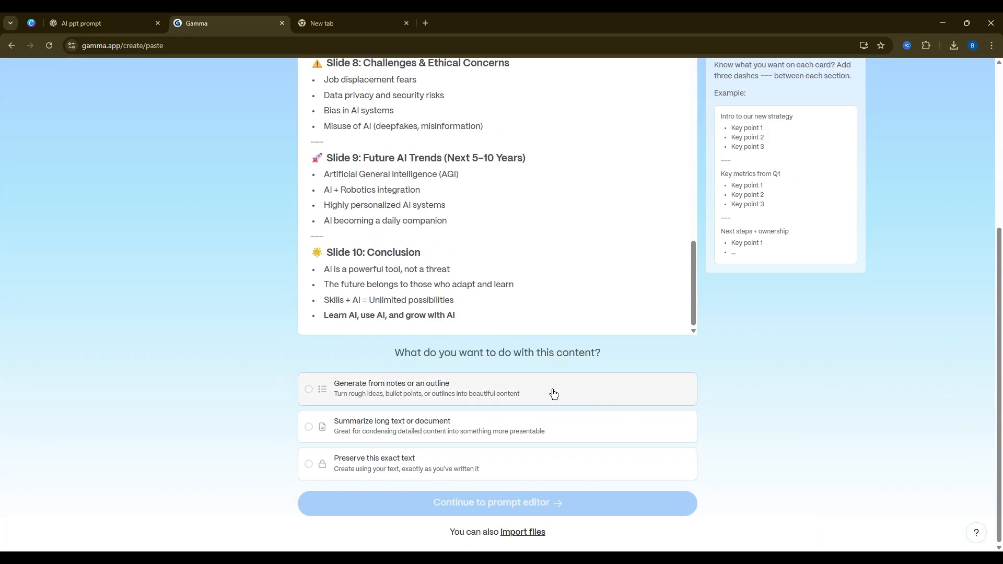
{"action": "scroll", "coordinate": [343, 434], "scroll_direction": "up", "scroll_amount": 1}
{"action": "scroll", "coordinate": [245, 468], "scroll_direction": "down", "scroll_amount": 1}
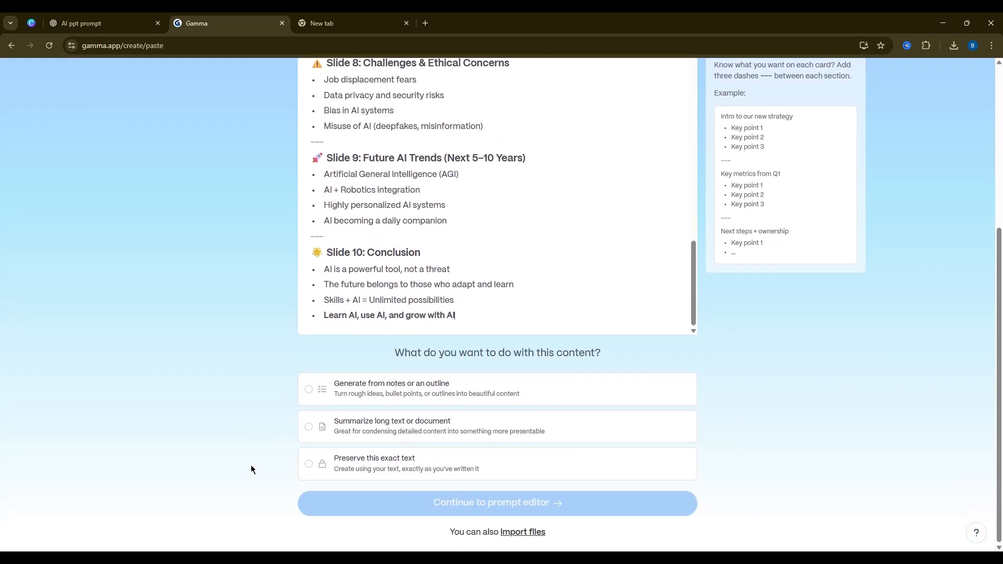
{"action": "left_click", "coordinate": [392, 473]}
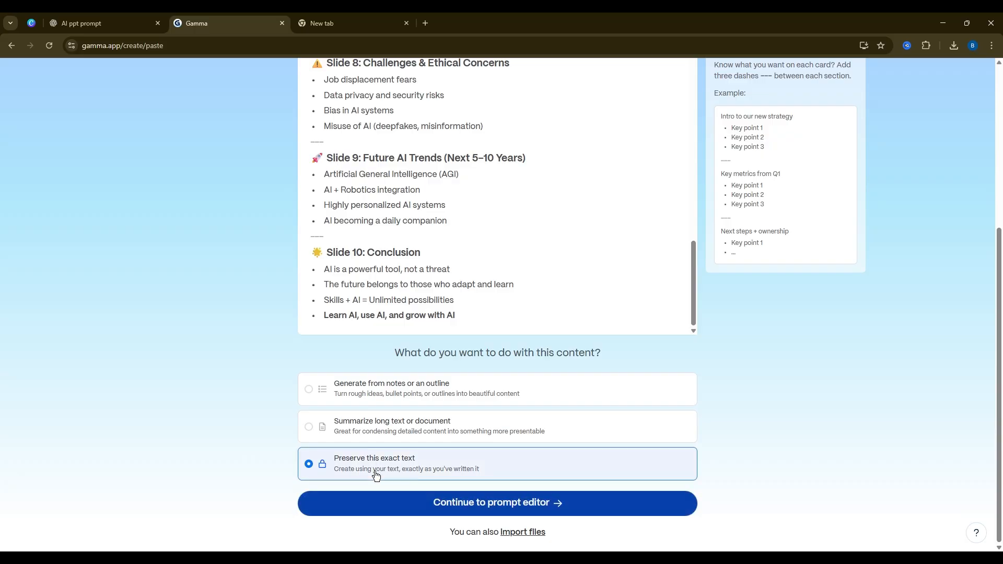
{"action": "left_click", "coordinate": [412, 502]}
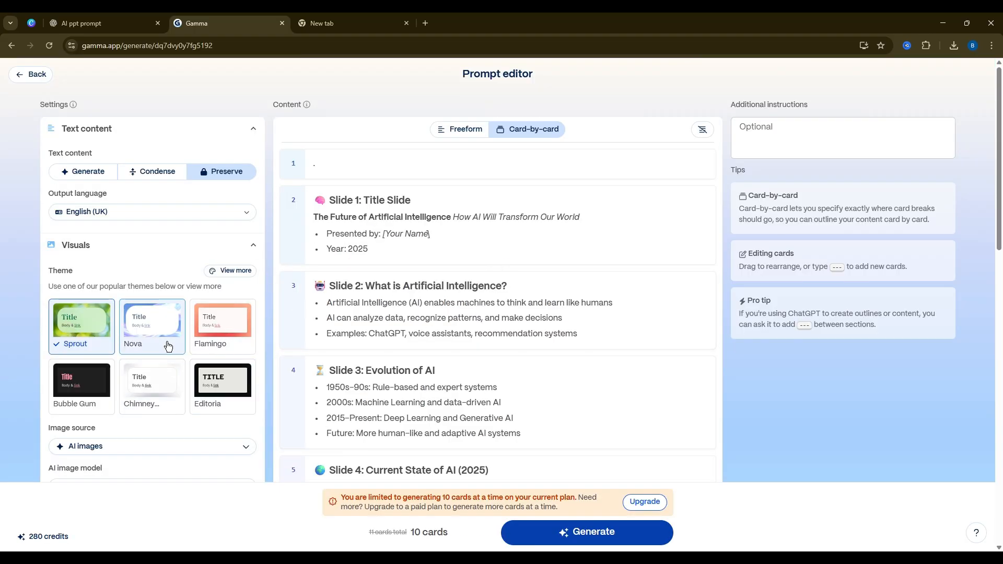
Apply the Nova theme to the new presentation and check the image settings
{"action": "left_click", "coordinate": [167, 345]}
{"action": "scroll", "coordinate": [167, 344], "scroll_direction": "down", "scroll_amount": 6}
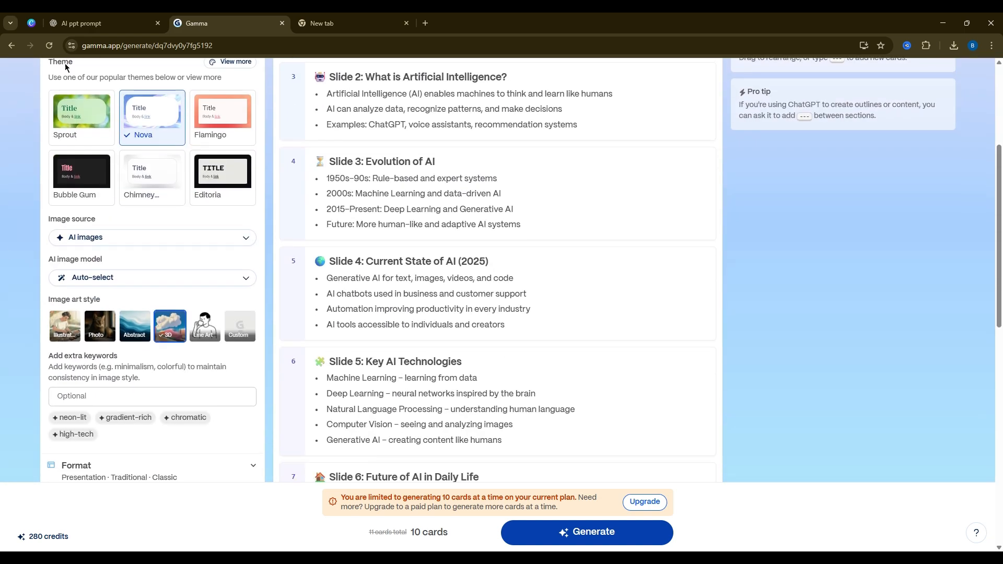
{"action": "scroll", "coordinate": [138, 137], "scroll_direction": "up", "scroll_amount": 1}
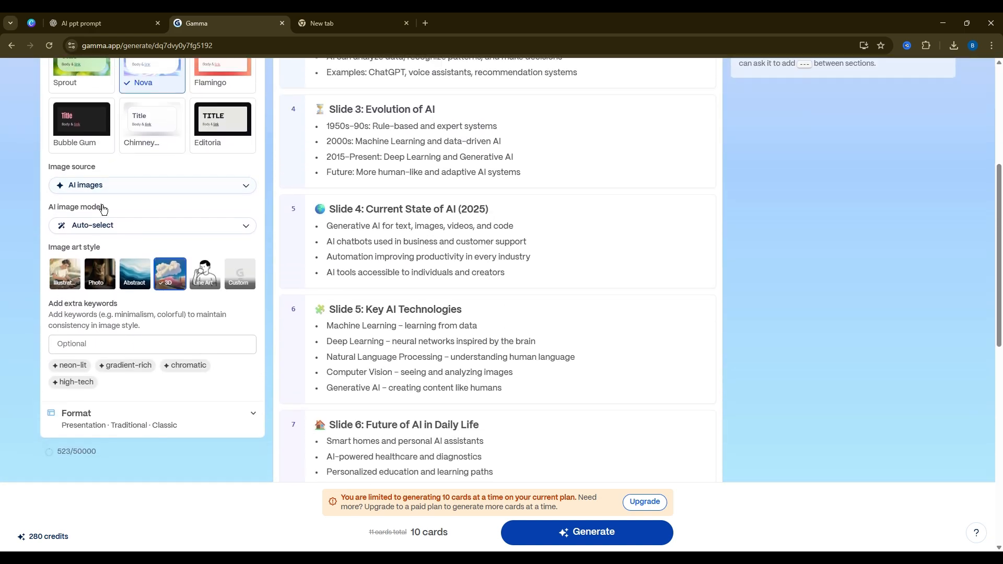
Set the format to Presentation with the Traditional card size
{"action": "scroll", "coordinate": [120, 235], "scroll_direction": "down", "scroll_amount": 3}
{"action": "left_click", "coordinate": [110, 256]}
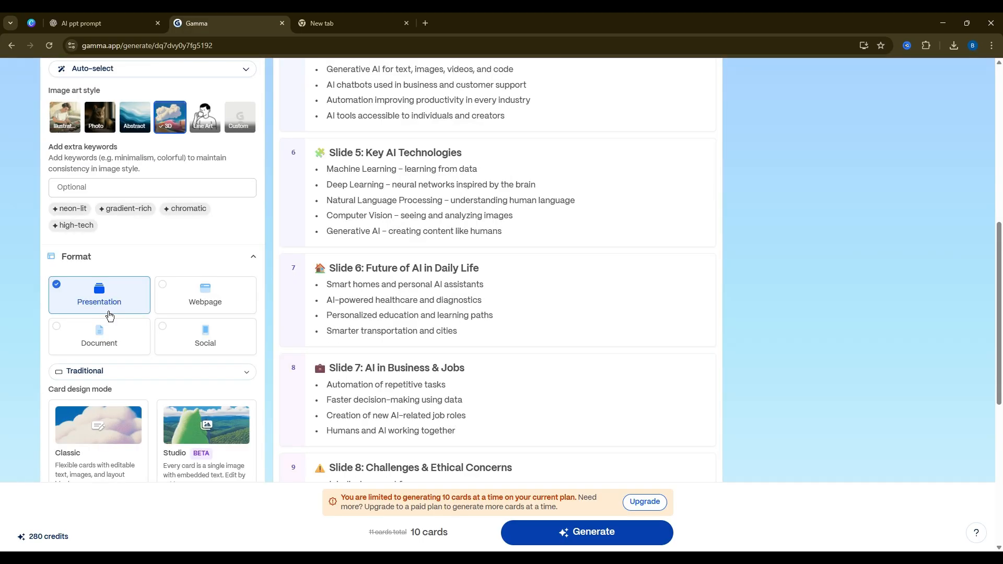
{"action": "scroll", "coordinate": [117, 316], "scroll_direction": "up", "scroll_amount": 1}
{"action": "scroll", "coordinate": [112, 339], "scroll_direction": "down", "scroll_amount": 1}
{"action": "left_click", "coordinate": [122, 374]}
{"action": "left_click", "coordinate": [115, 434]}
Remove the stray card before the title slide and generate the 10-card presentation
{"action": "scroll", "coordinate": [366, 313], "scroll_direction": "up", "scroll_amount": 8}
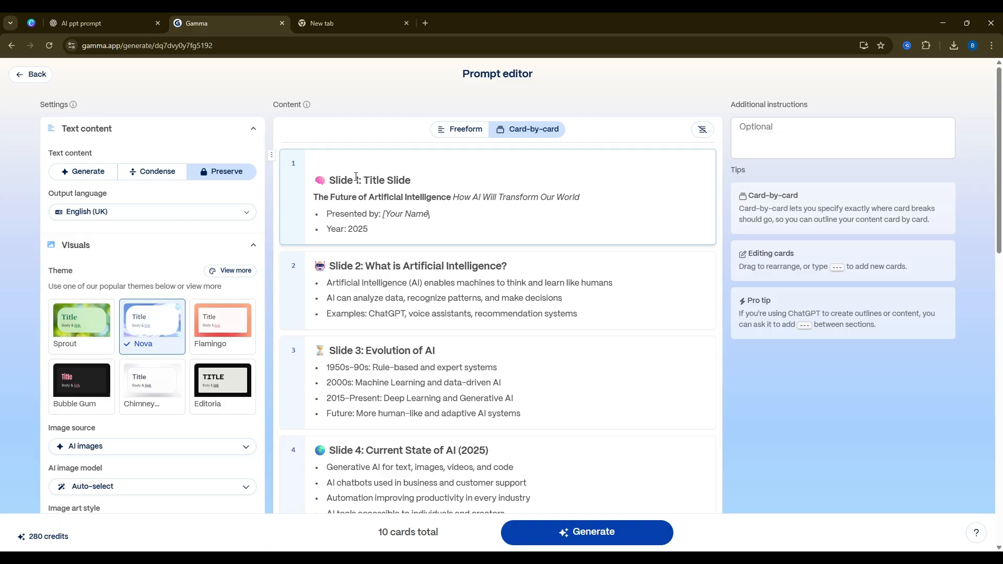
{"action": "scroll", "coordinate": [356, 177], "scroll_direction": "down", "scroll_amount": 15}
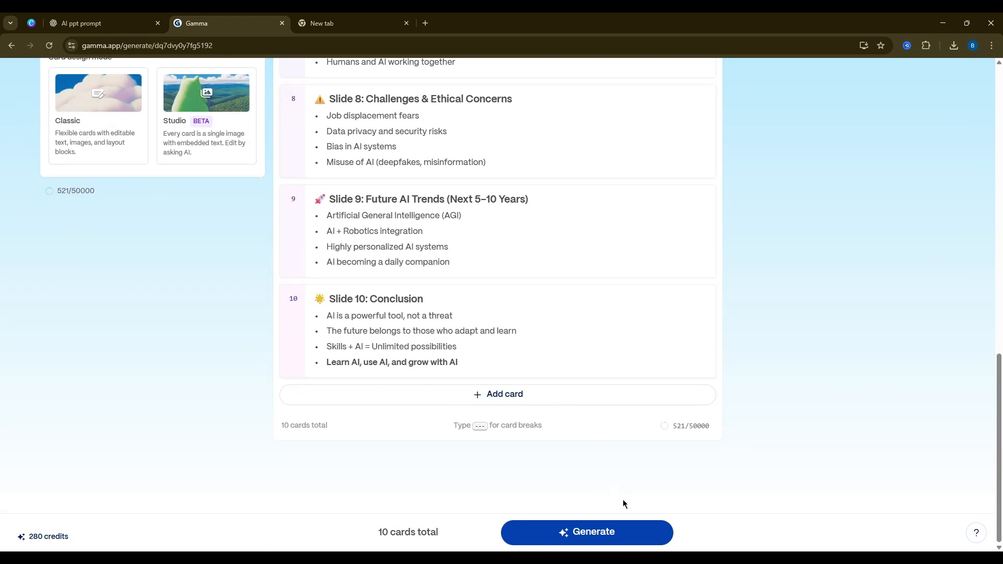
{"action": "left_click", "coordinate": [583, 537]}
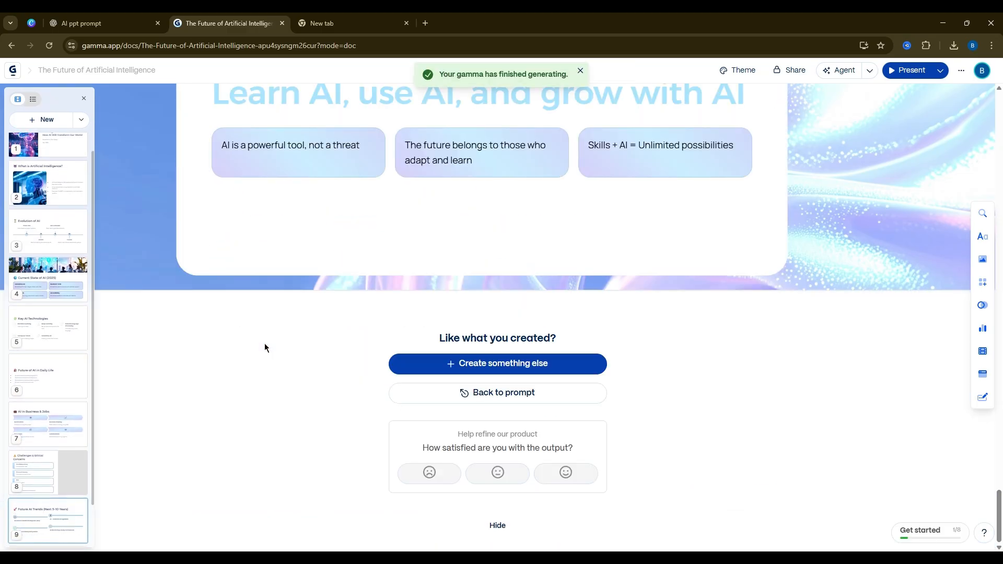
Look through the newly generated slides from the title card to "AI in Business & Jobs", checking their preserved text, layout and images
{"action": "scroll", "coordinate": [65, 433], "scroll_direction": "down", "scroll_amount": 2}
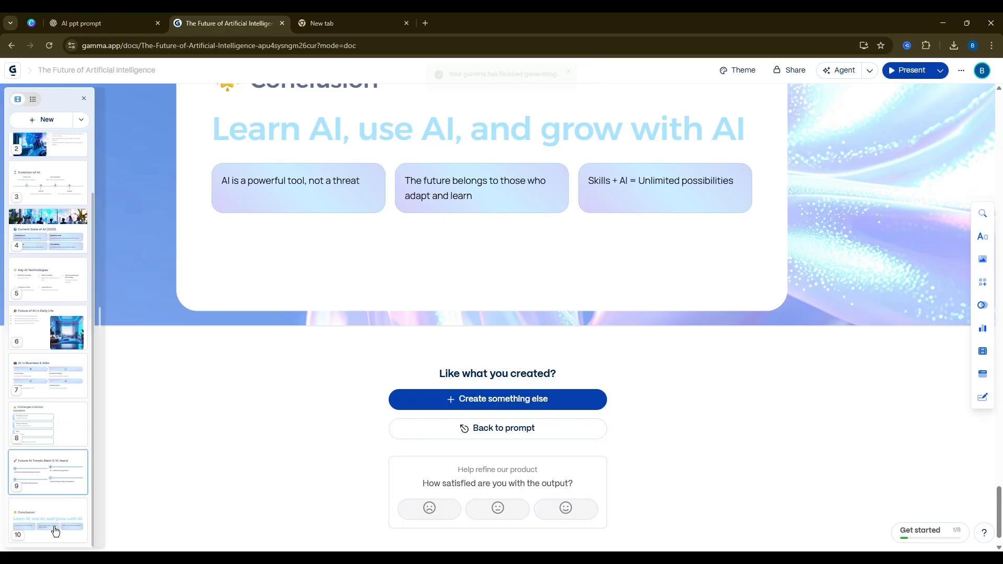
{"action": "scroll", "coordinate": [42, 464], "scroll_direction": "up", "scroll_amount": 3}
{"action": "left_click", "coordinate": [65, 166]}
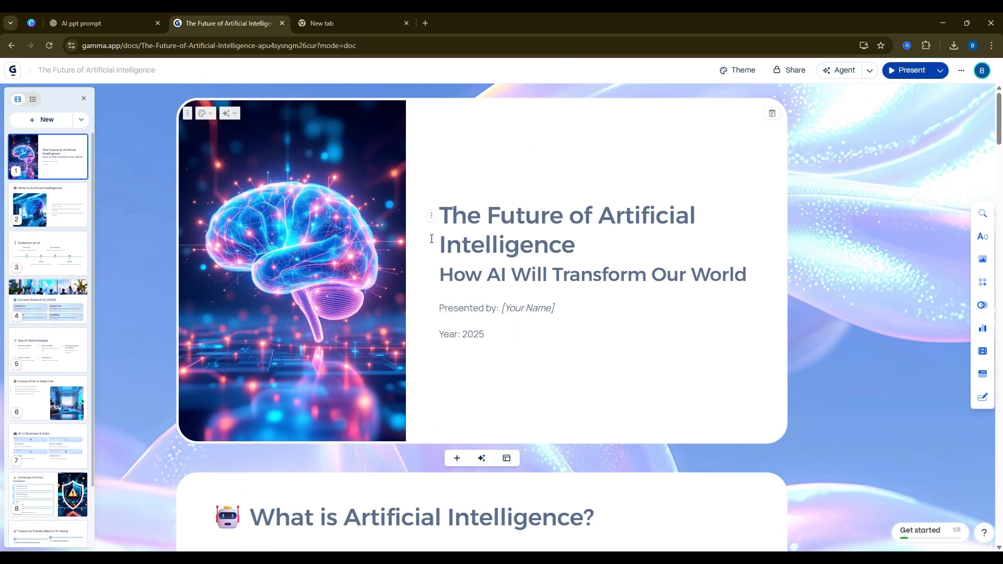
{"action": "scroll", "coordinate": [393, 233], "scroll_direction": "down", "scroll_amount": 6}
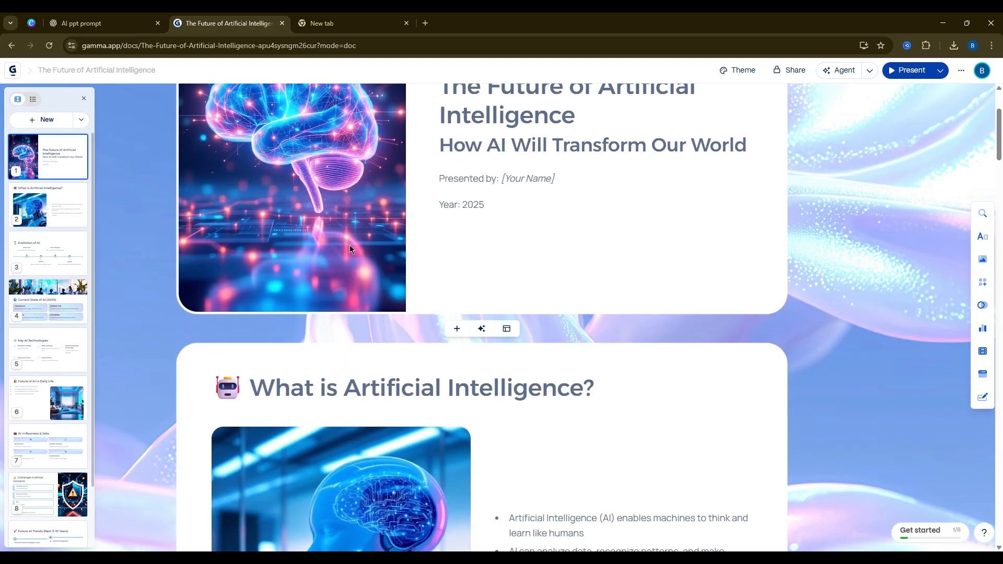
{"action": "scroll", "coordinate": [444, 293], "scroll_direction": "down", "scroll_amount": 8}
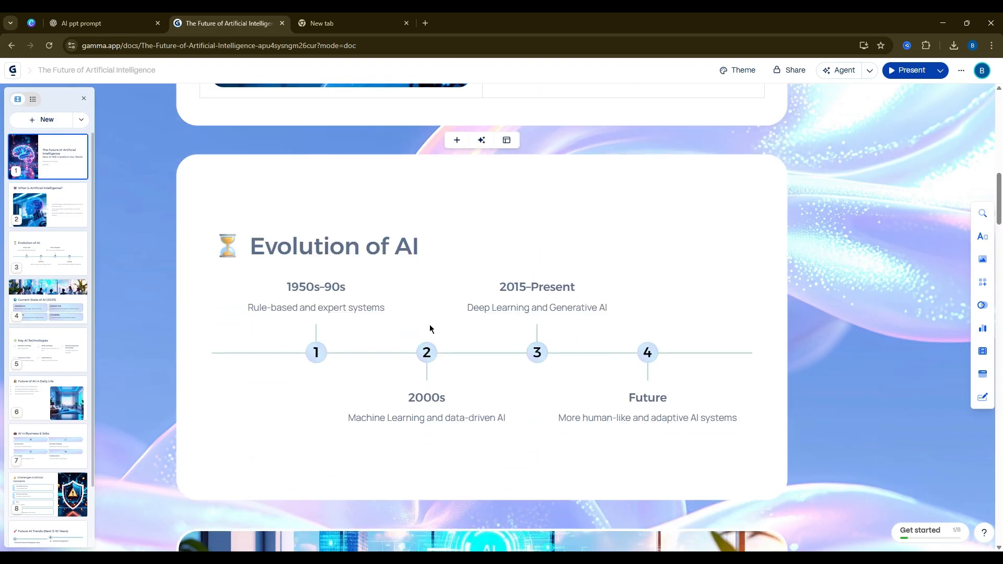
{"action": "scroll", "coordinate": [371, 248], "scroll_direction": "down", "scroll_amount": 16}
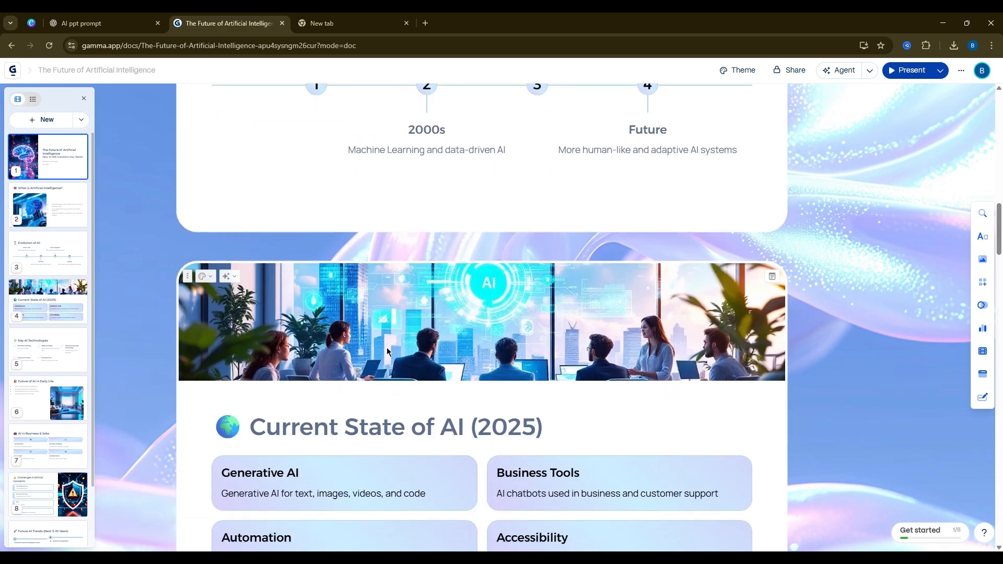
{"action": "scroll", "coordinate": [453, 363], "scroll_direction": "down", "scroll_amount": 16}
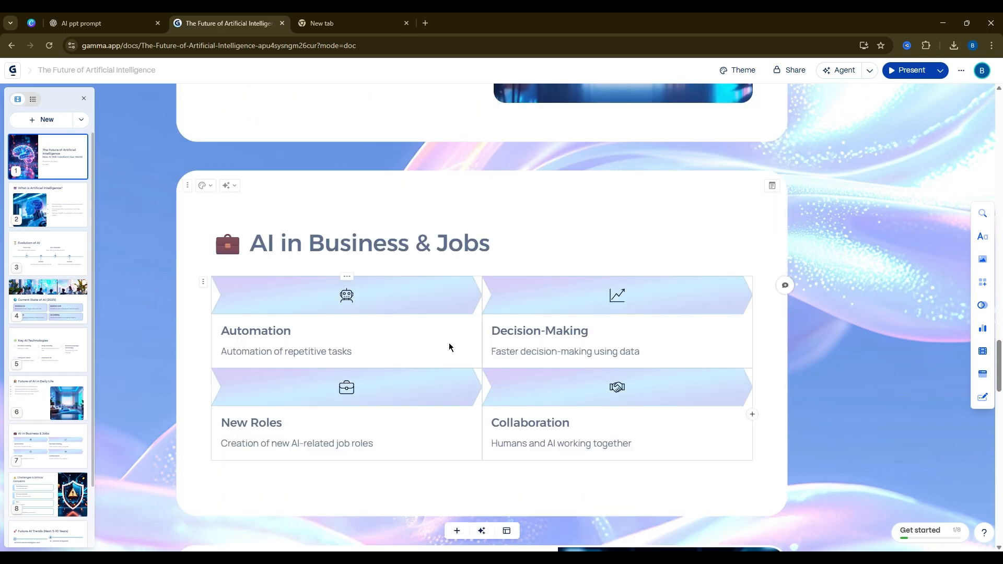
{"action": "scroll", "coordinate": [325, 330], "scroll_direction": "up", "scroll_amount": 20}
{"action": "scroll", "coordinate": [333, 339], "scroll_direction": "down", "scroll_amount": 8}
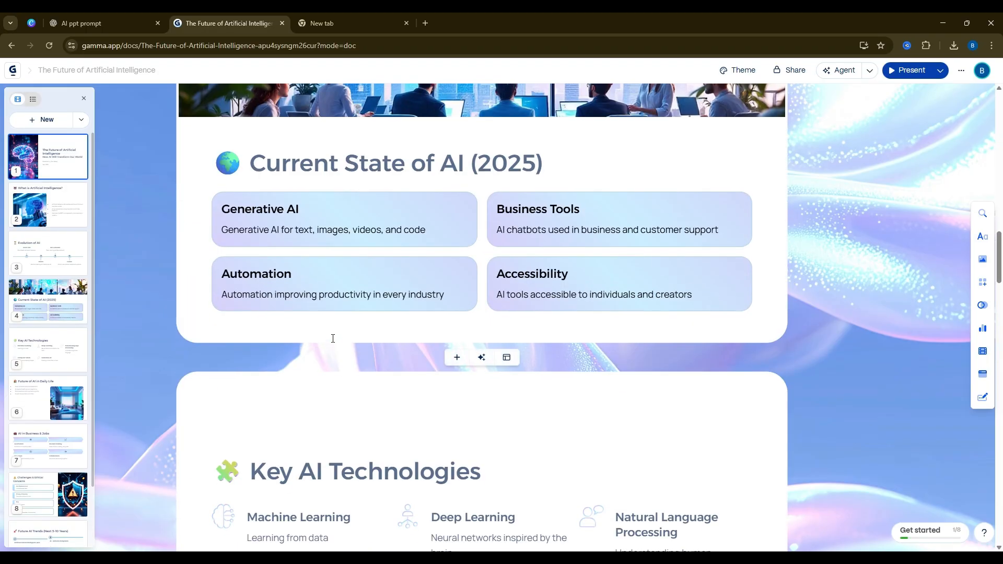
{"action": "scroll", "coordinate": [332, 338], "scroll_direction": "down", "scroll_amount": 1}
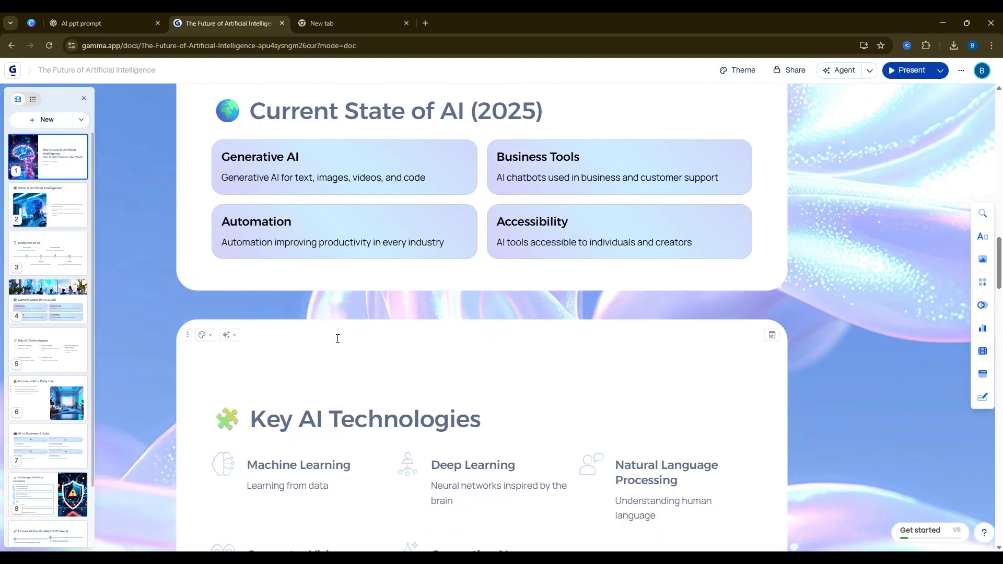